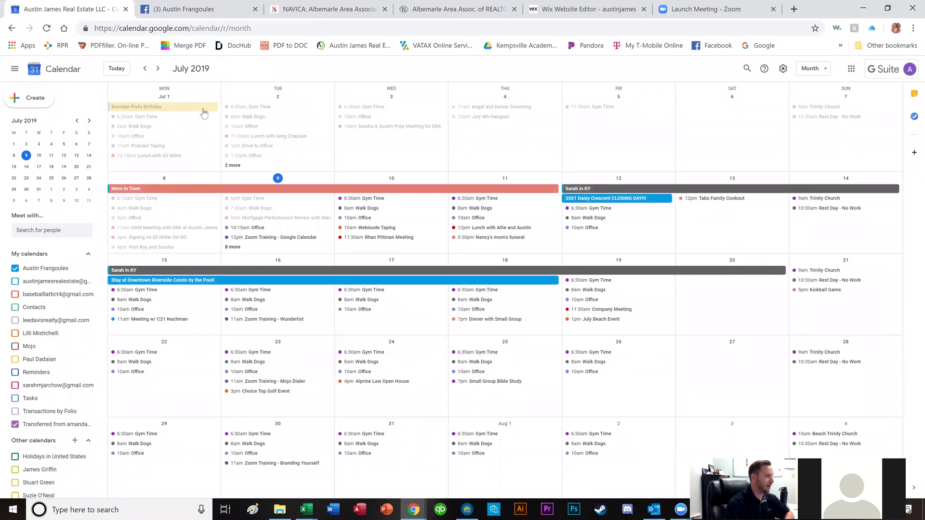
Switch to the week view and display the colleague's calendar from the other calendars in place of the owner's
key(w)
click(15, 268)
click(15, 470)
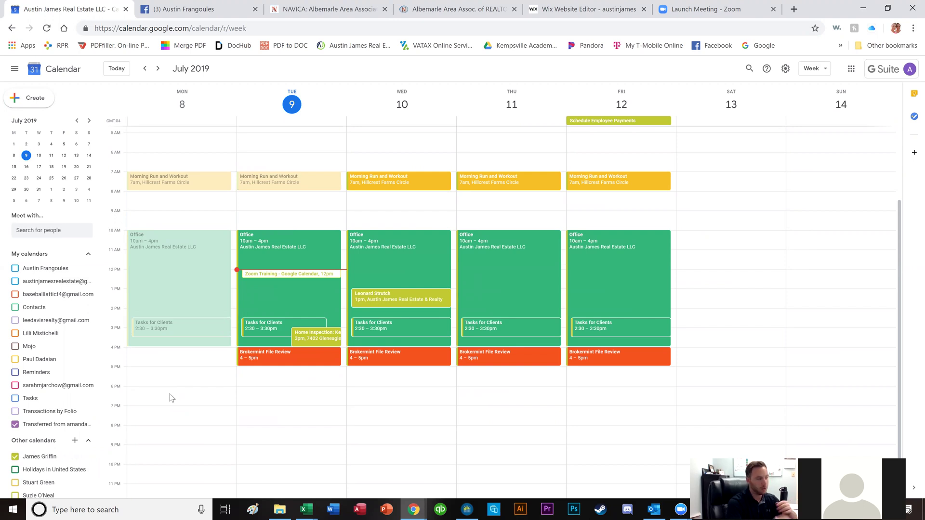
Decline the Zoom Training - Google Calendar invitation on July 9 for the colleague and switch the display back to the owner's calendar
click(267, 280)
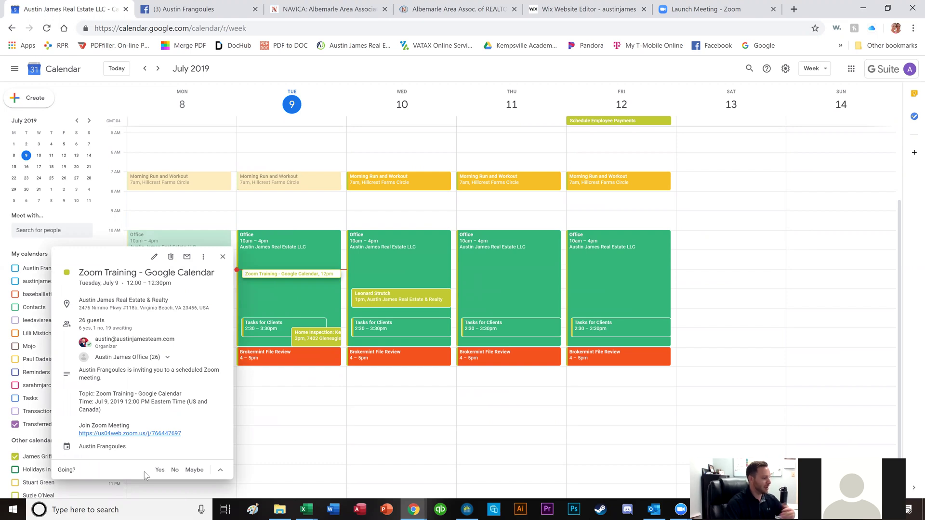
click(175, 471)
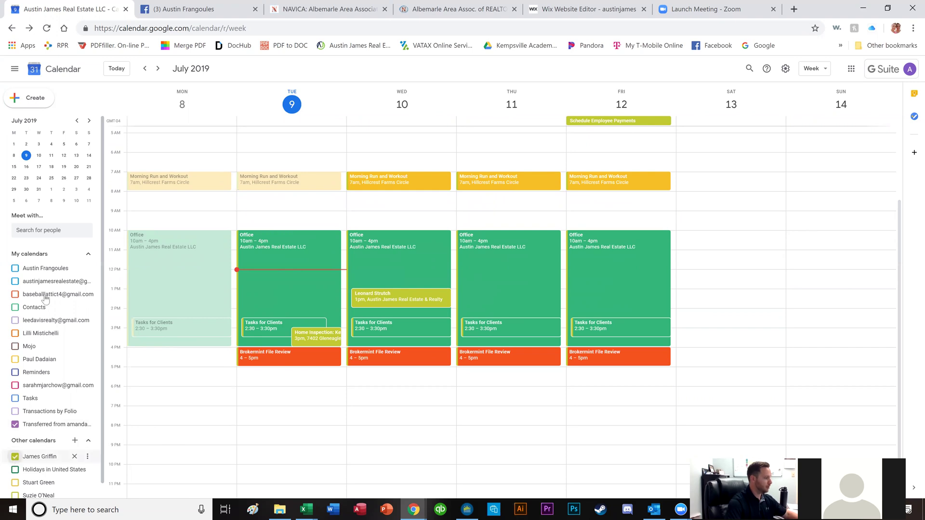
click(15, 268)
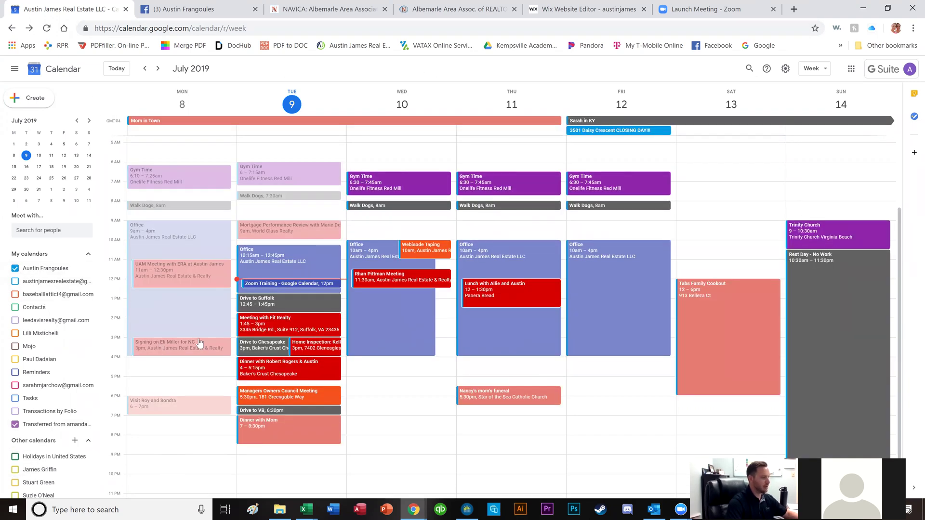
Create an event titled Sleep on Tuesday, July 9, from 5:00am to 6:00am
click(307, 151)
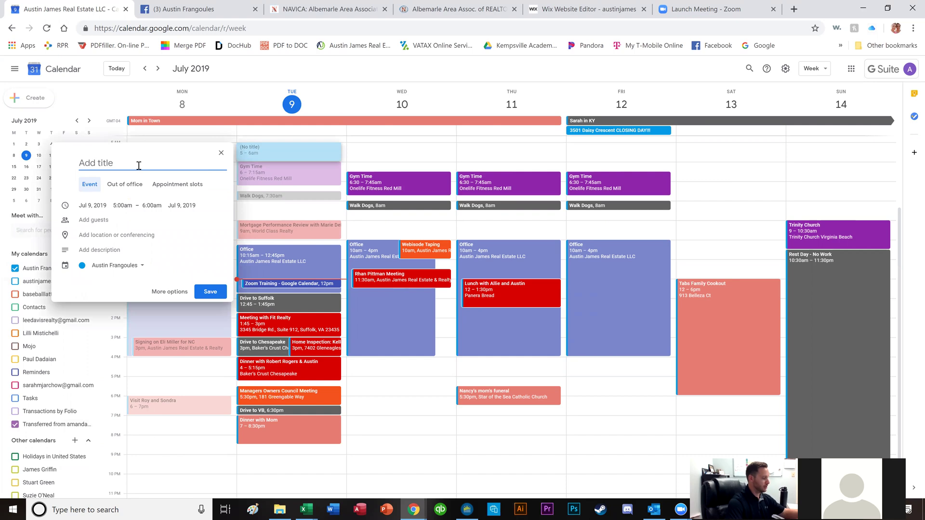
text(Sleep)
click(210, 291)
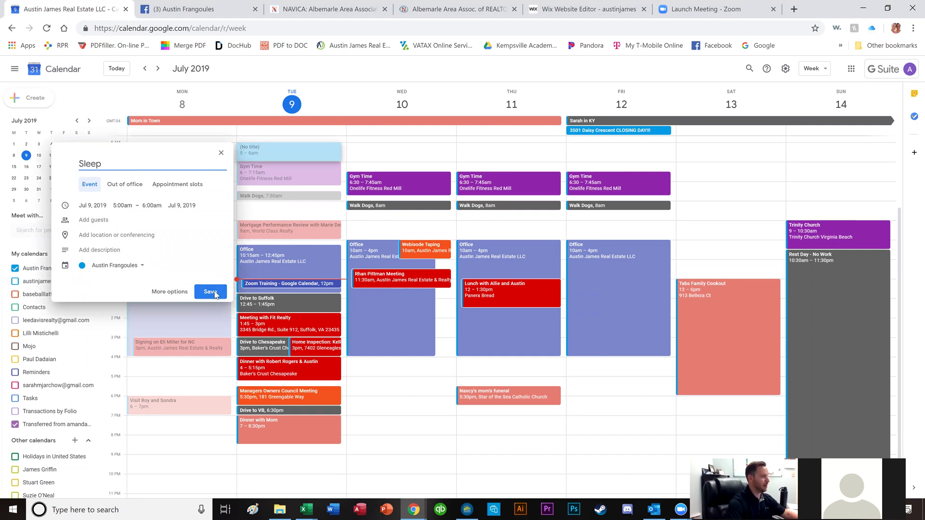
Open the Sleep event for full editing and move its date to July 10, 2019
click(282, 153)
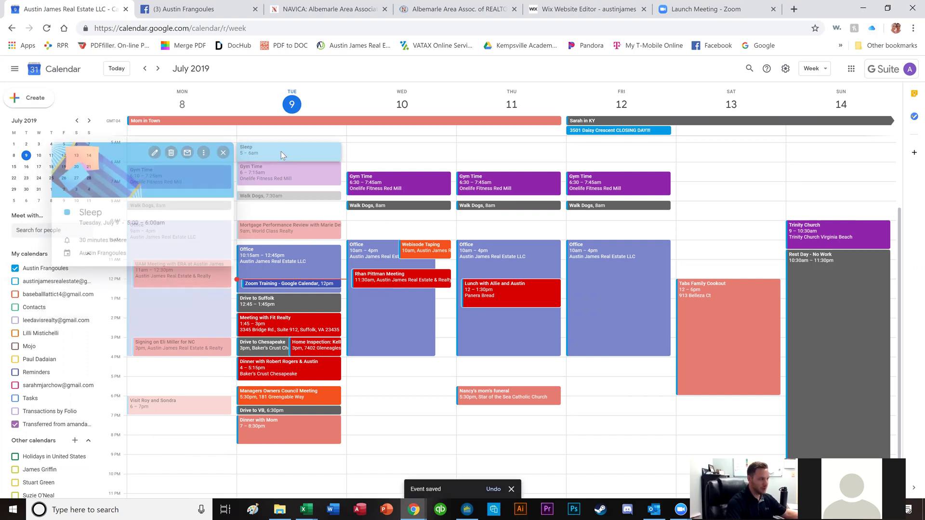
click(155, 153)
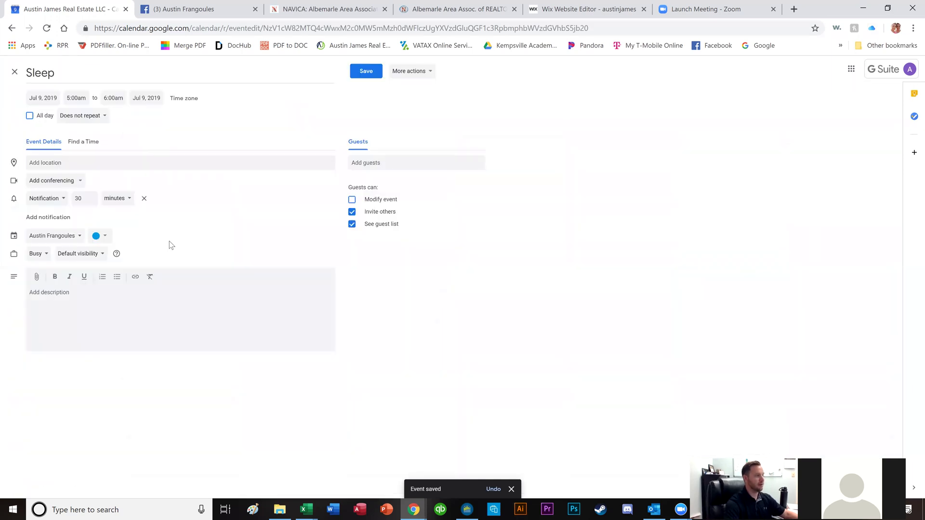
click(43, 98)
click(69, 149)
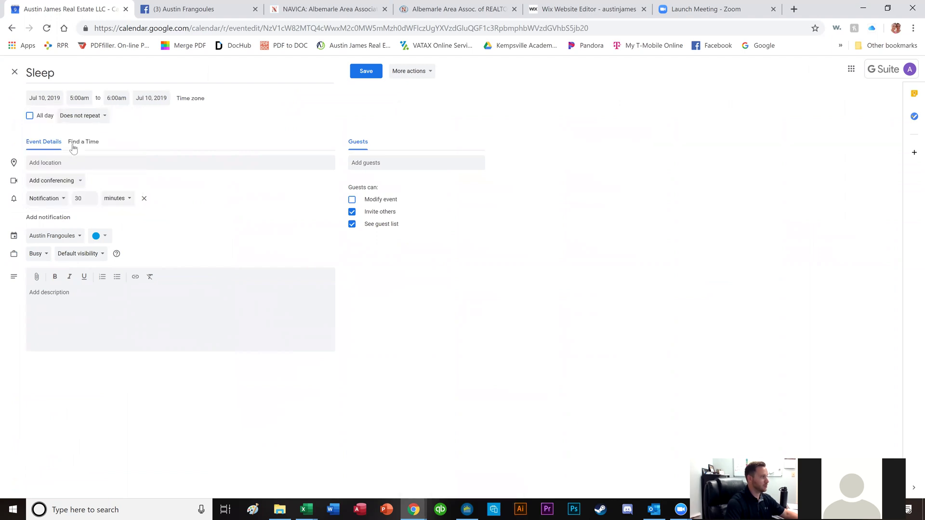
Set the Sleep event to run from 12:30am to 5:30am in the Eastern Time - New York time zone
click(79, 98)
scroll(114, 138, up, 3)
click(103, 131)
click(114, 97)
scroll(136, 178, down, 2)
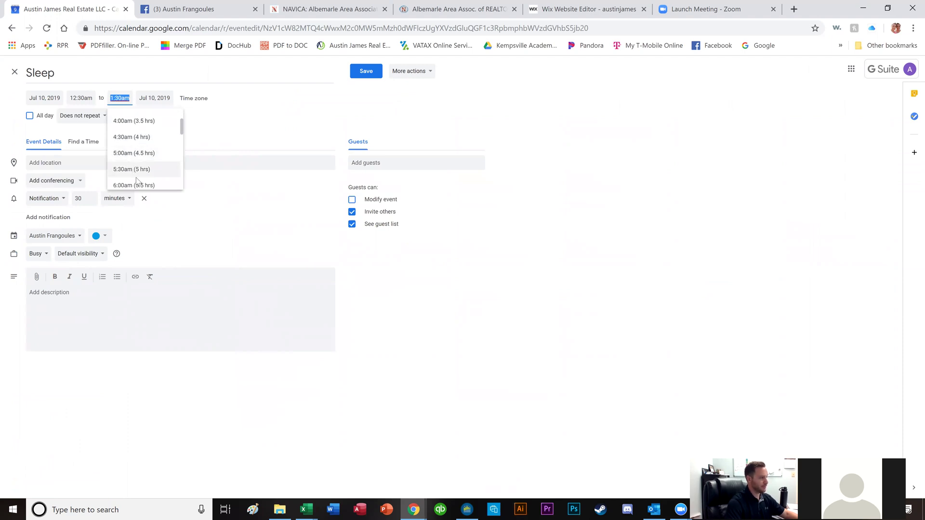
click(138, 169)
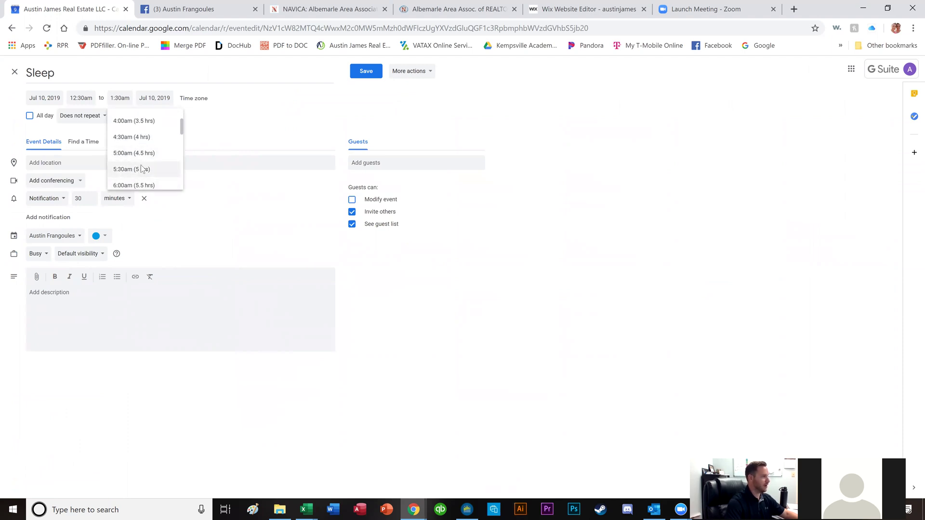
click(187, 102)
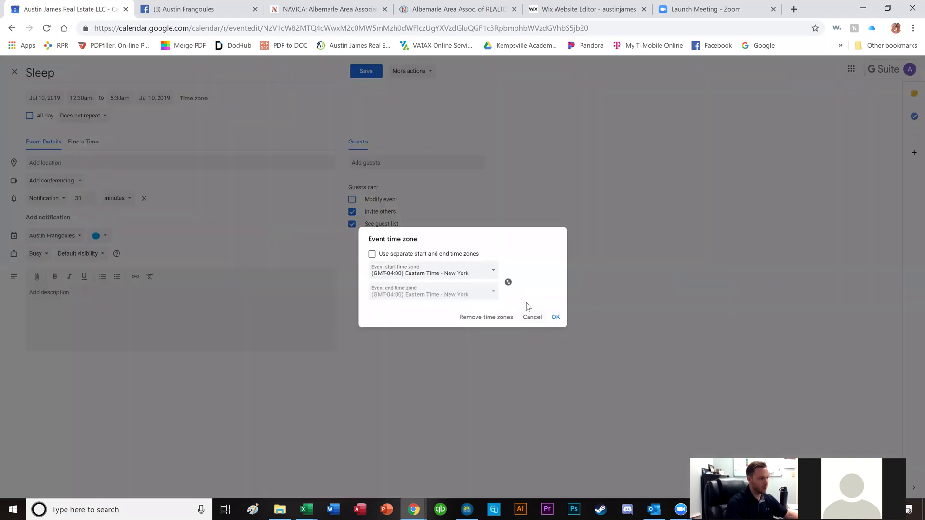
click(555, 317)
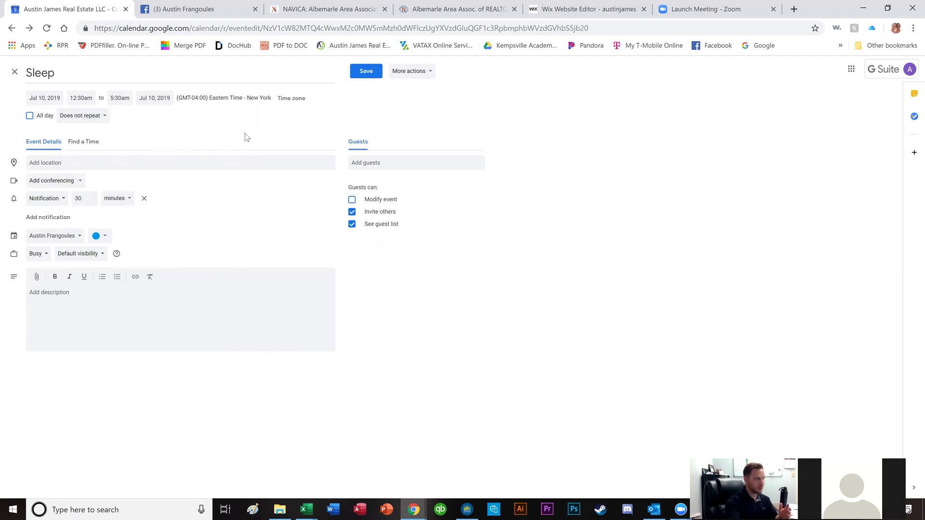
Search for austin james as the Sleep event's location and choose Austin James Real Estate & Realty
click(232, 161)
text(austin james)
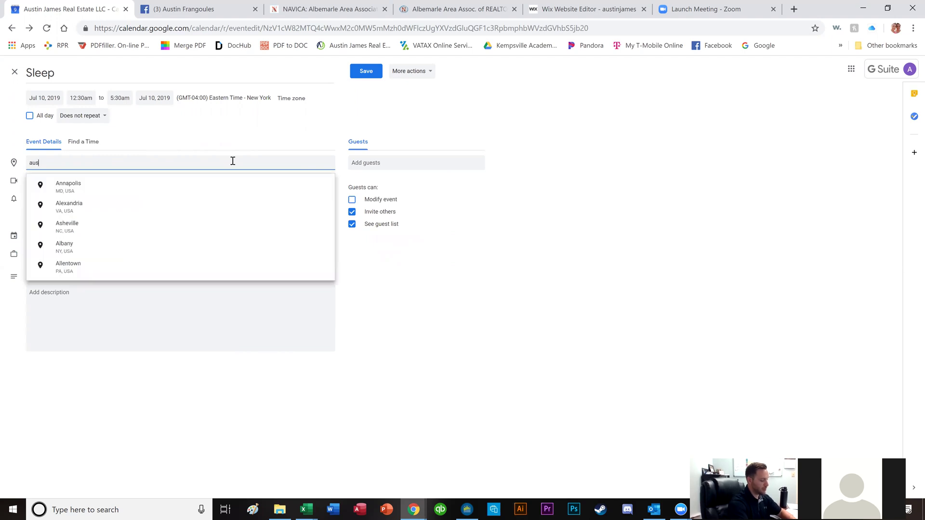
key(Down)
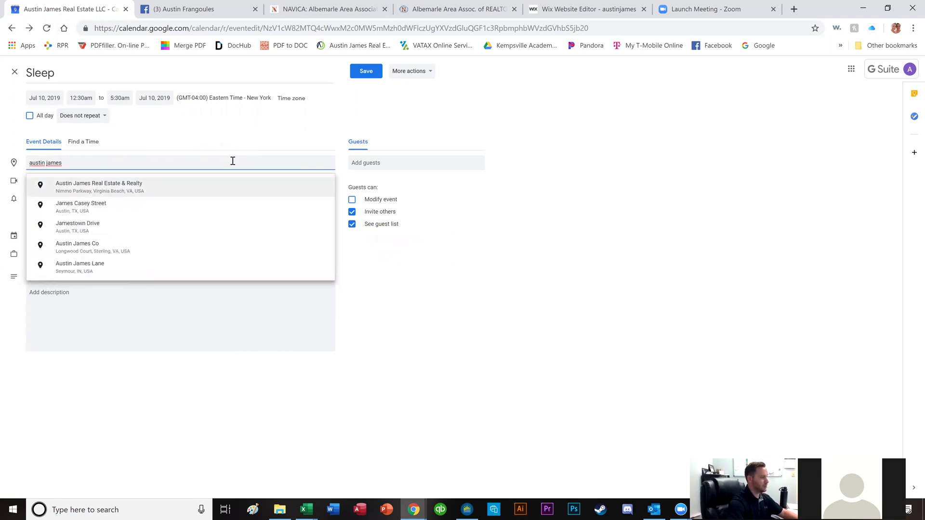
key(Return)
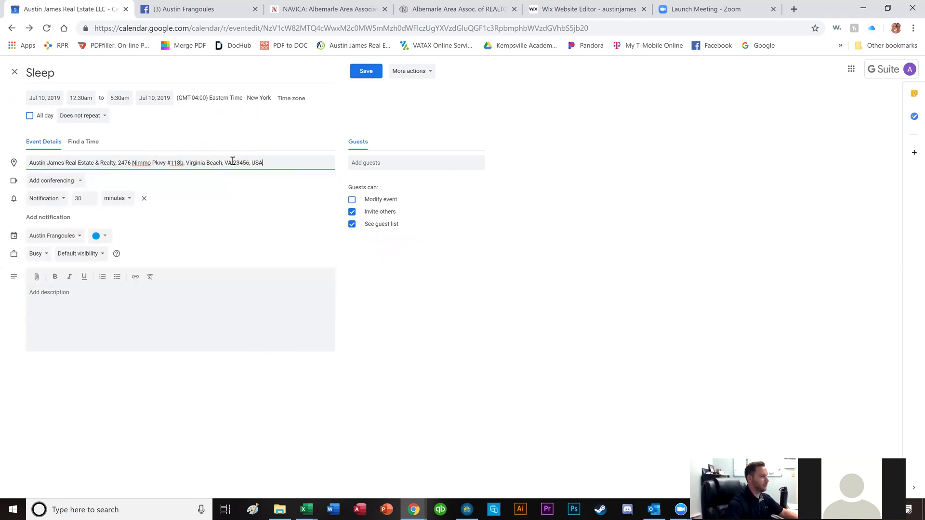
Set the Sleep event's notification to 60 minutes, keeping minutes as the unit
click(85, 198)
key(BackSpace)
key(BackSpace)
text(60)
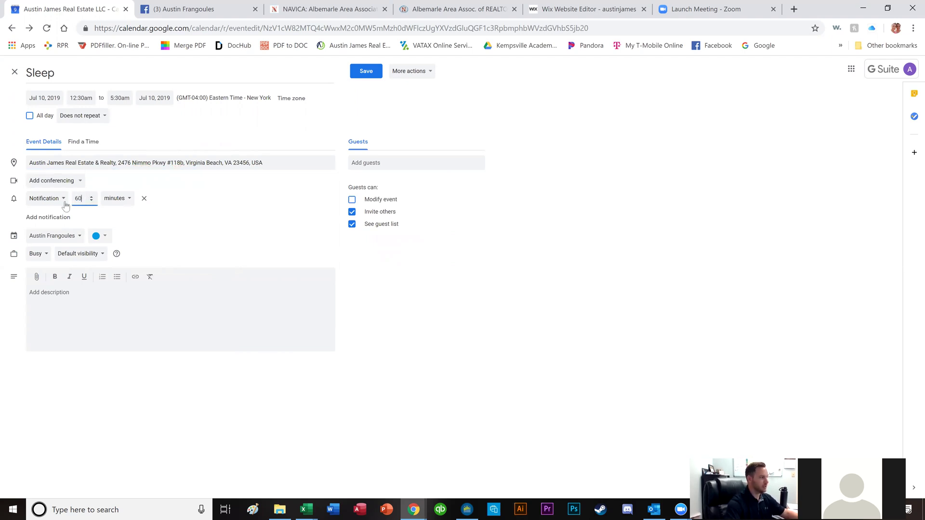
click(128, 198)
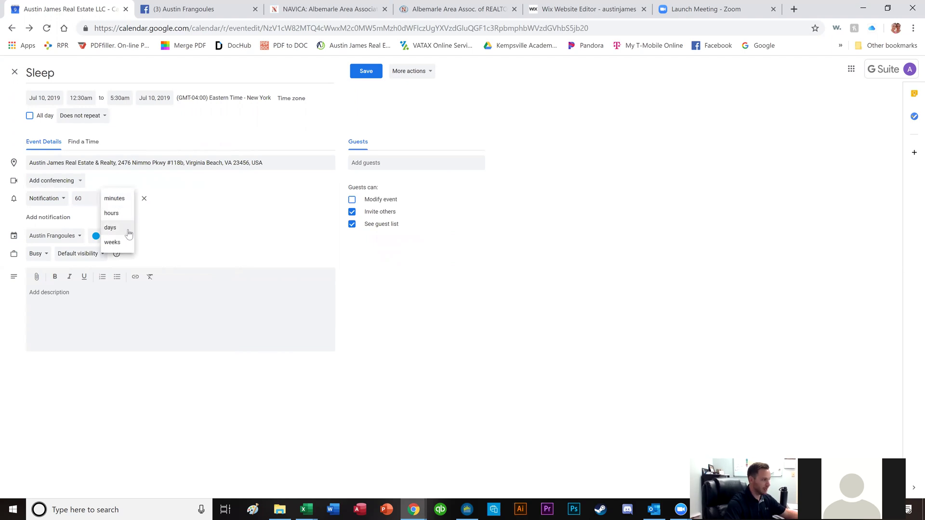
click(143, 235)
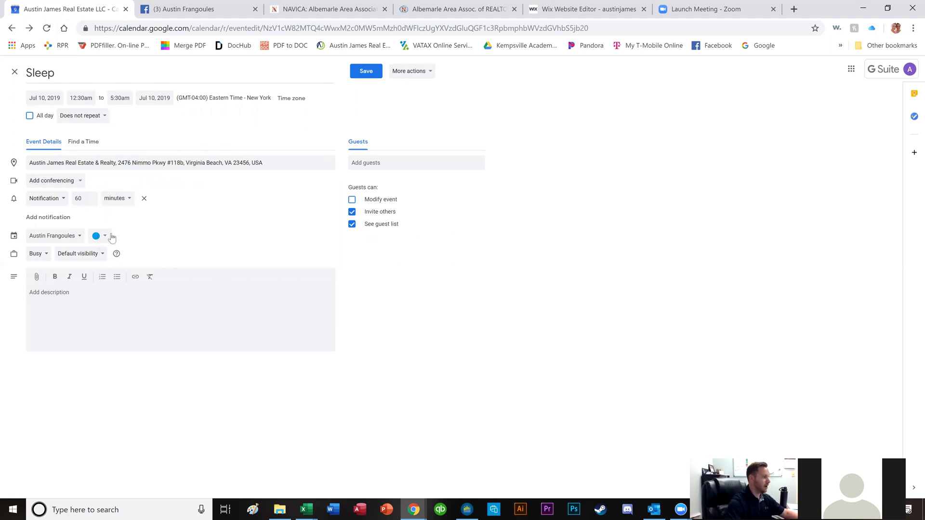
Color the Sleep event purple and save its changes
click(111, 236)
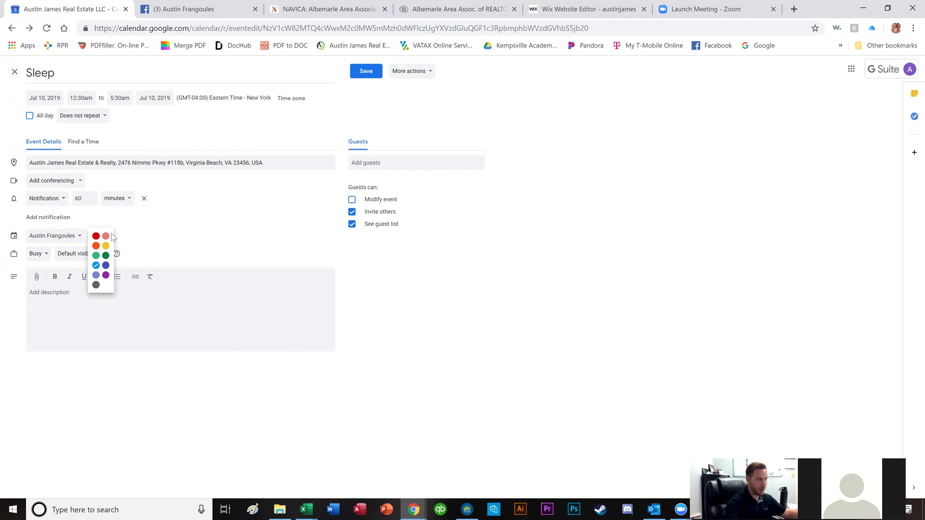
click(106, 275)
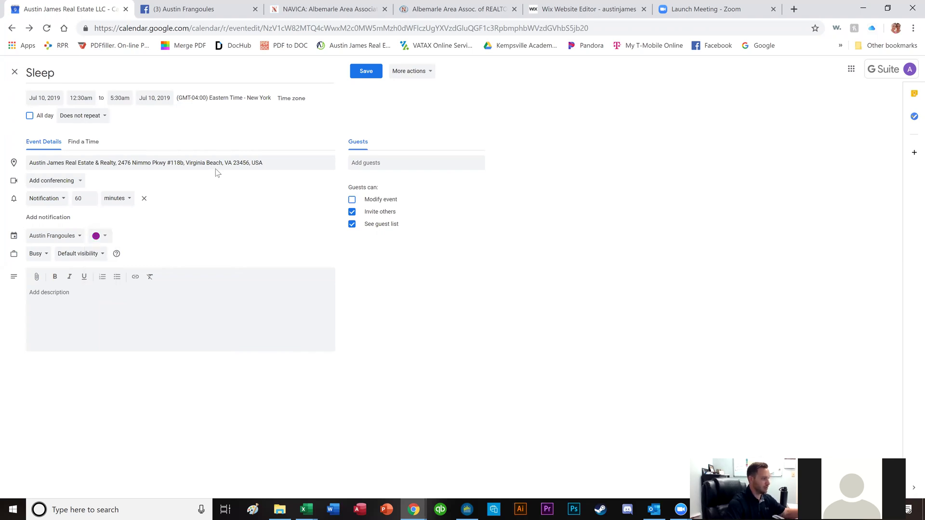
click(367, 72)
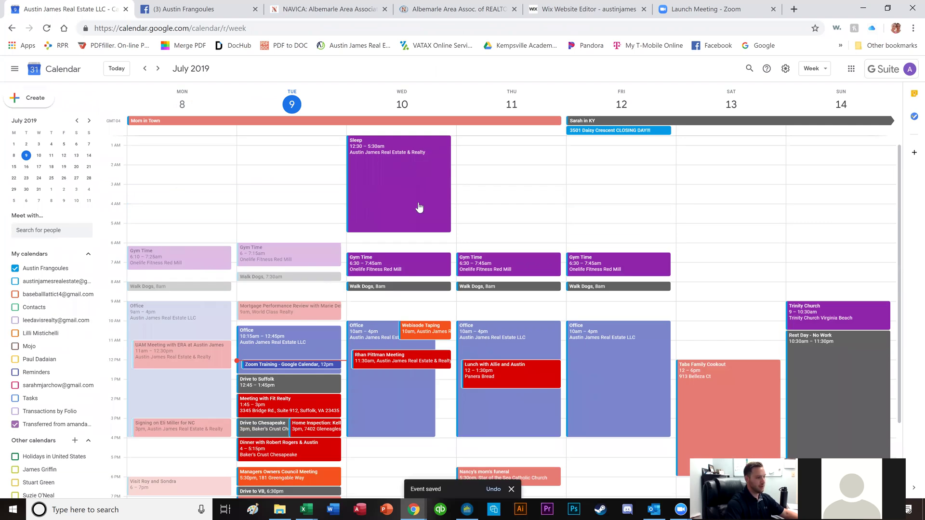
Review the details of Tuesday's Drive to Suffolk, Managers Owners Council Meeting, Drive to VB and Dinner with Mom events
scroll(530, 247, down, 2)
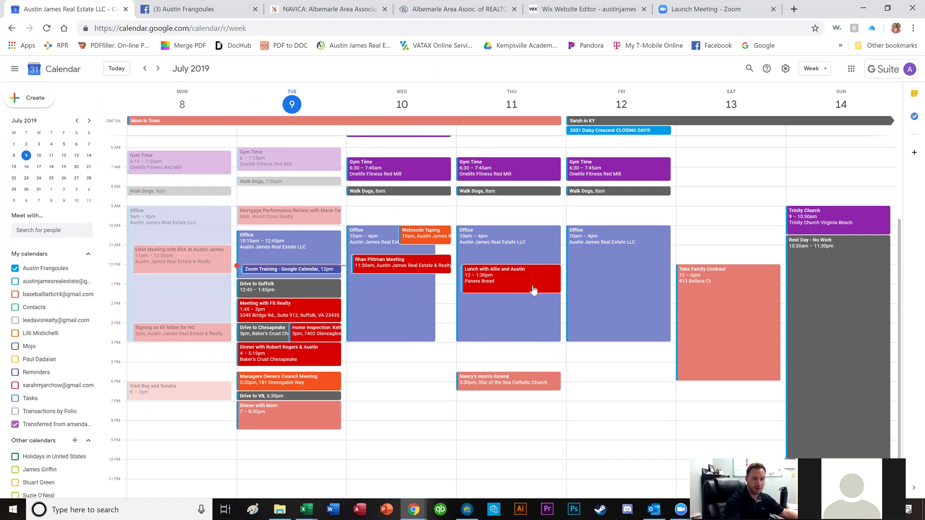
click(310, 291)
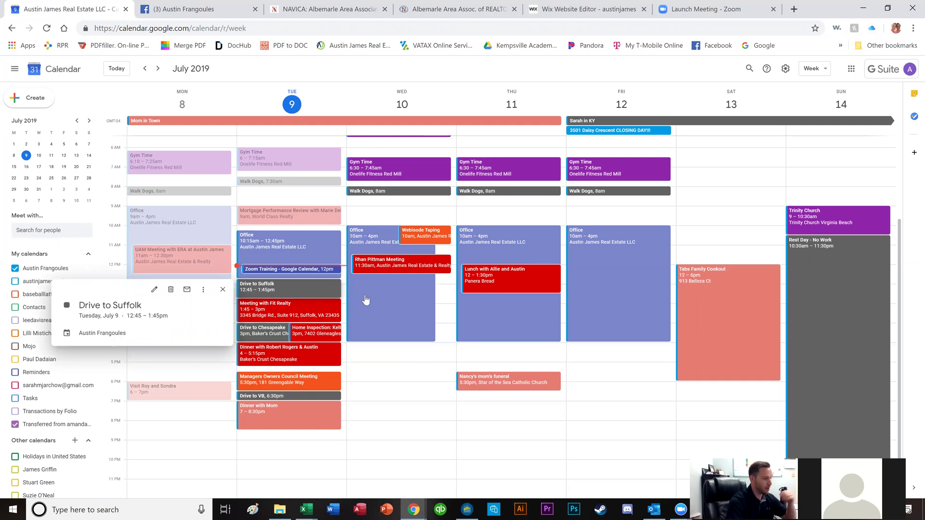
click(222, 289)
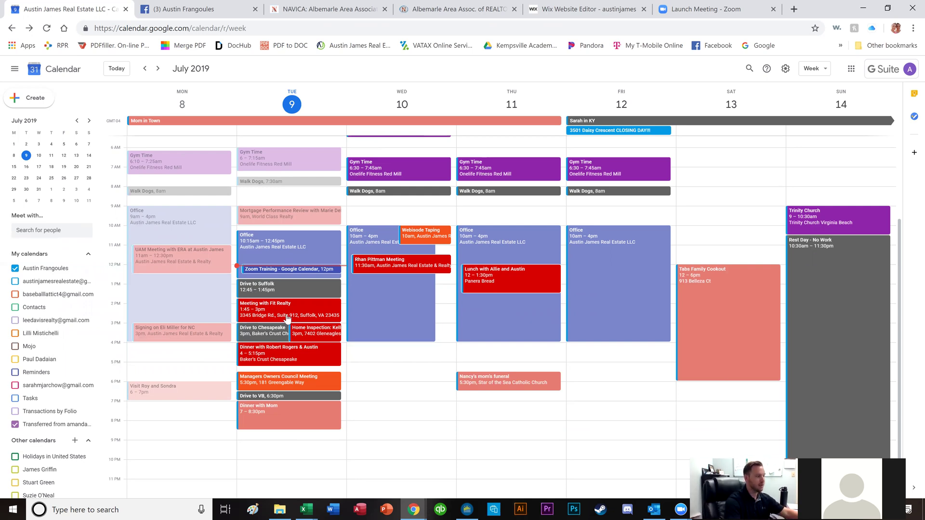
click(312, 388)
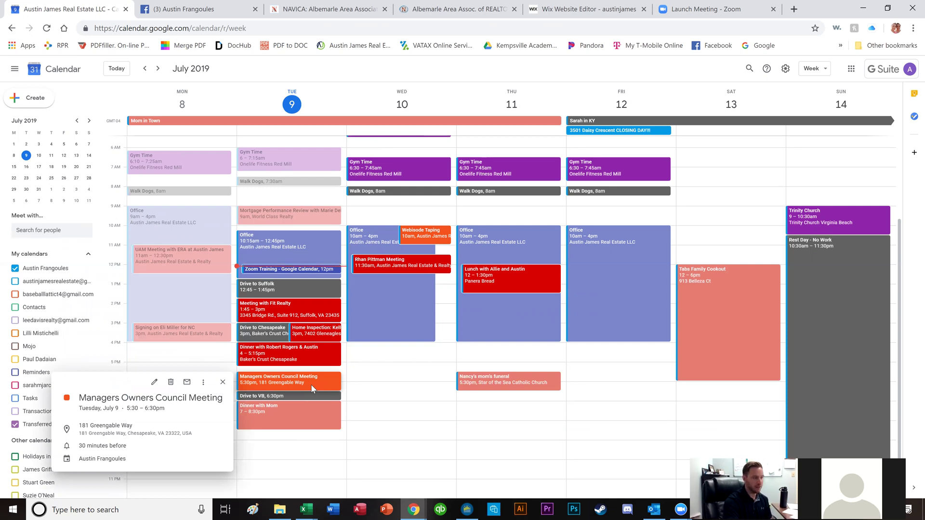
click(304, 396)
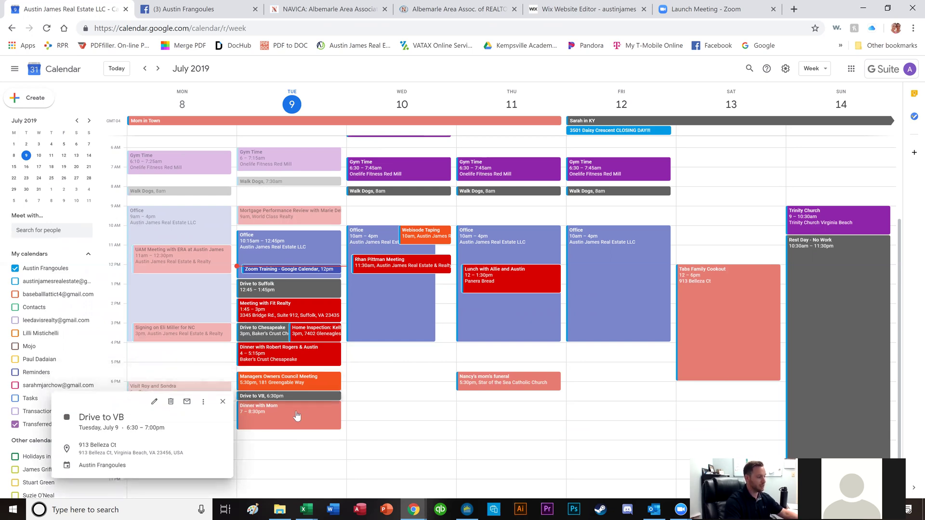
click(294, 415)
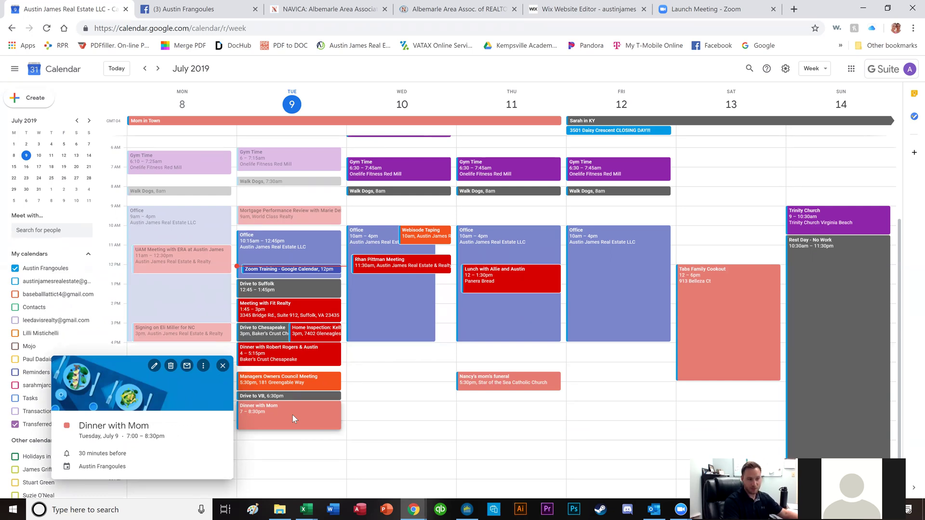
Review the details of Thursday's funeral event and Saturday's family cookout, closing each one after viewing
click(475, 385)
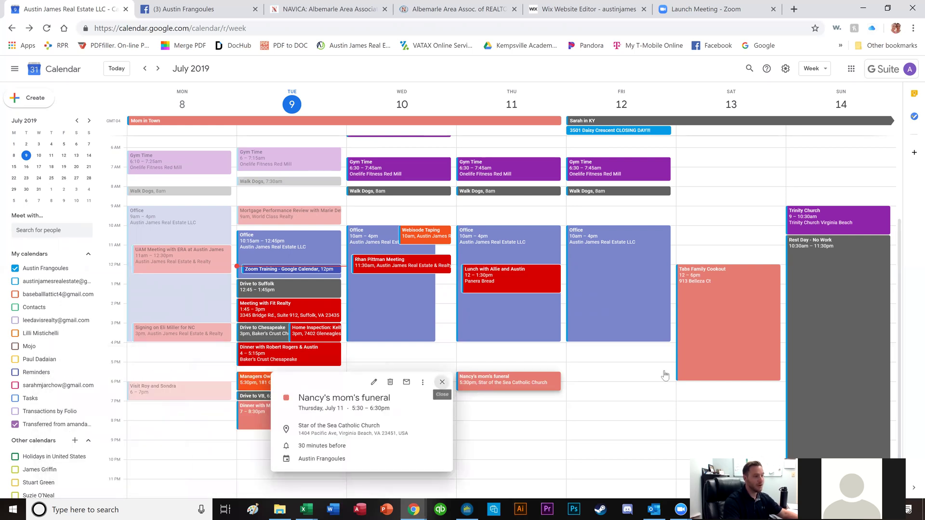
click(442, 386)
click(692, 322)
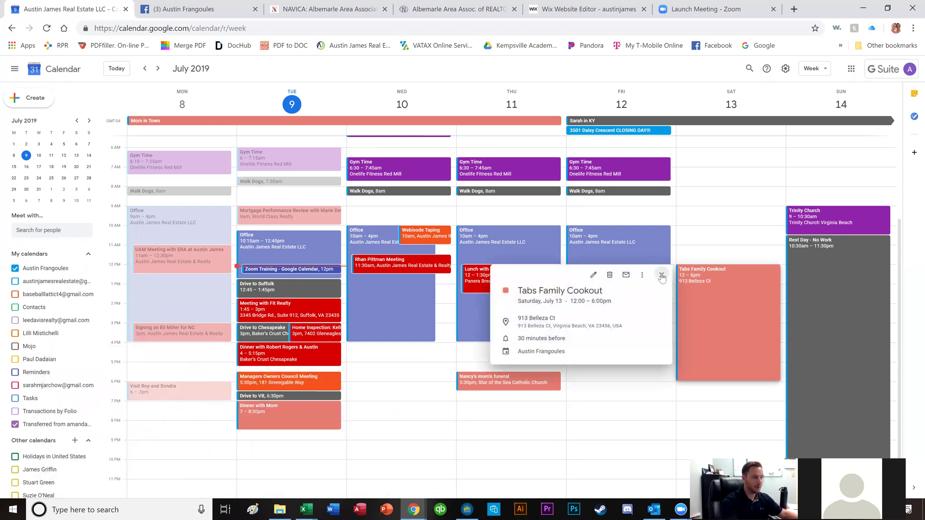
click(662, 275)
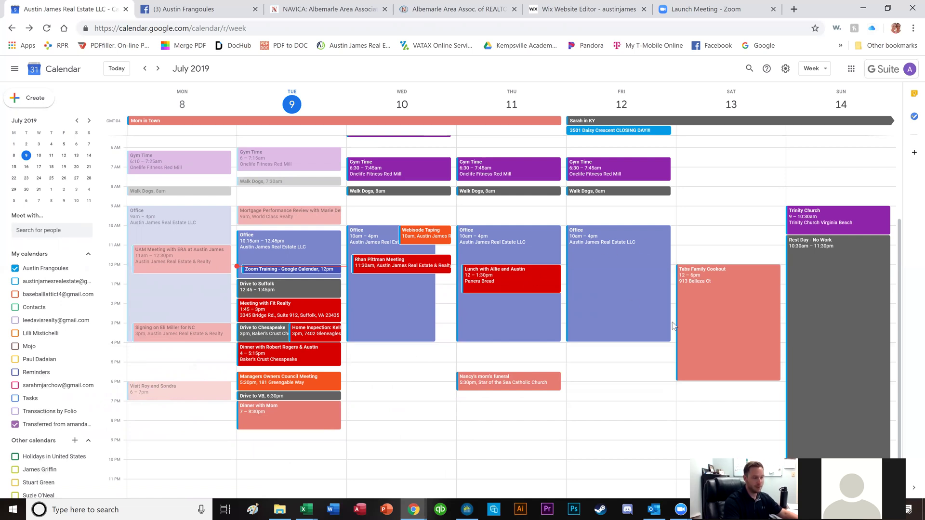
scroll(602, 299, up, 1)
scroll(602, 298, up, 1)
scroll(602, 298, down, 1)
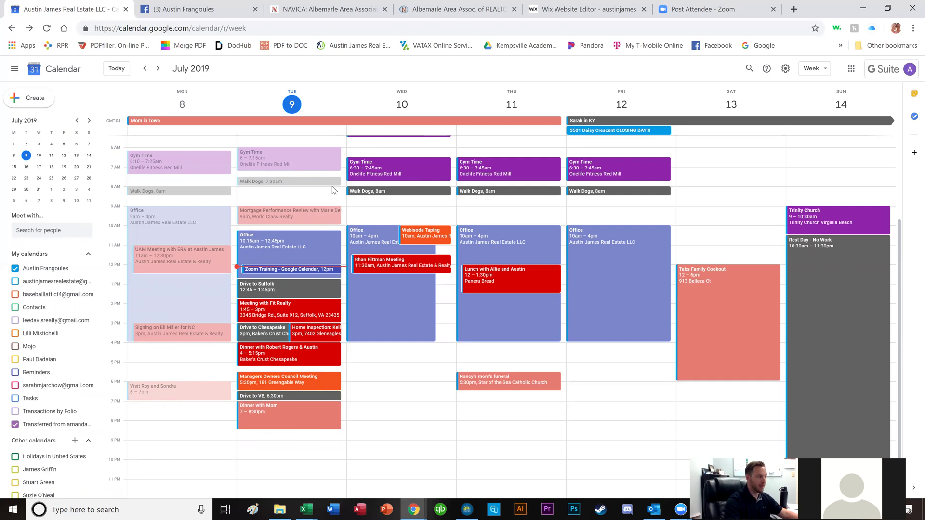
Overlay the colleague's calendar on the owner's week to compare schedules, and hide it again
click(16, 470)
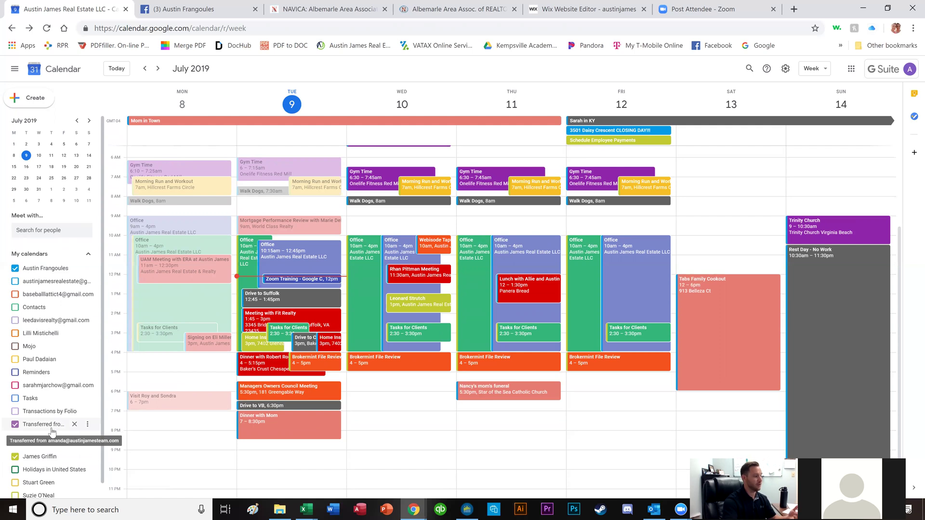
click(15, 457)
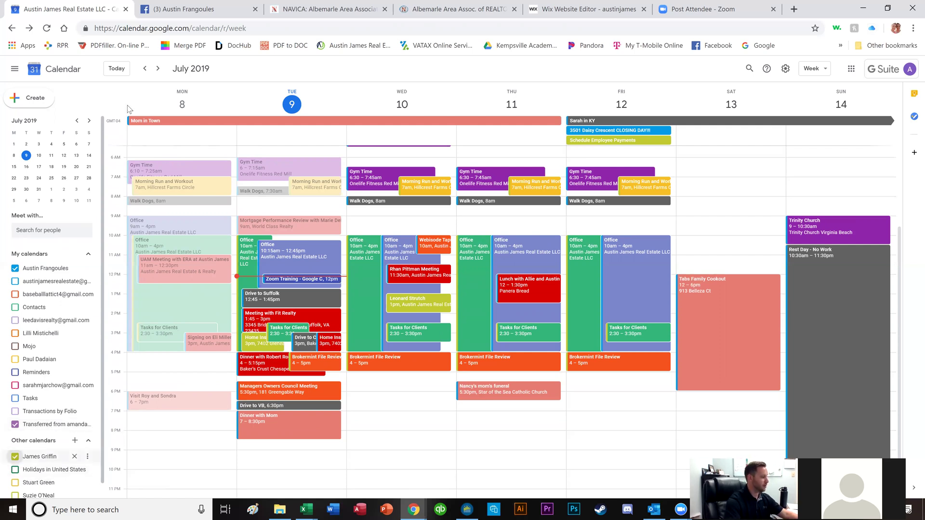
scroll(382, 188, up, 2)
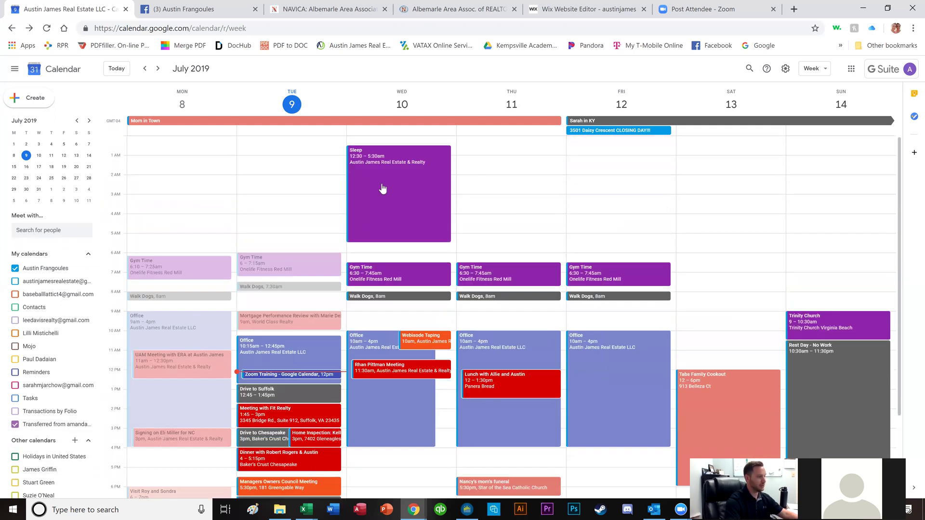
Delete Wednesday's Sleep event and check the color choices offered for Thursday's Gym Time event
right_click(383, 188)
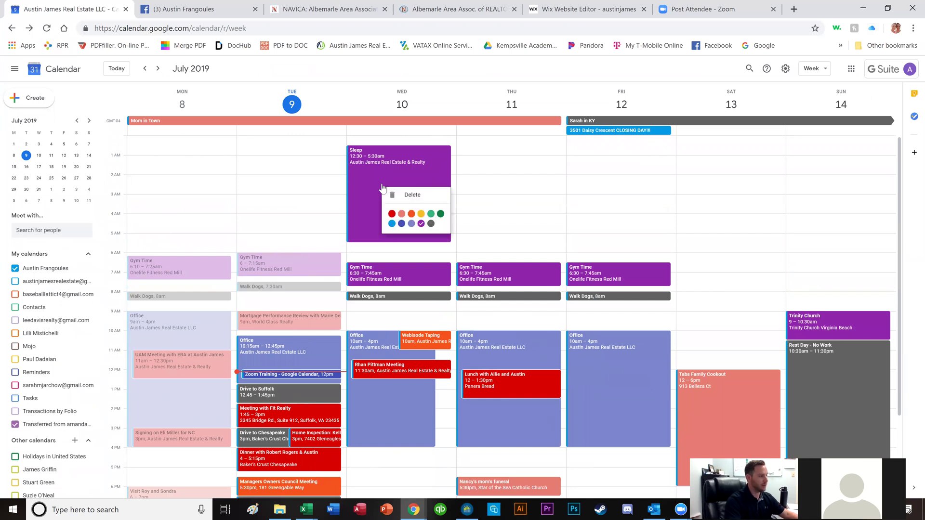
click(421, 197)
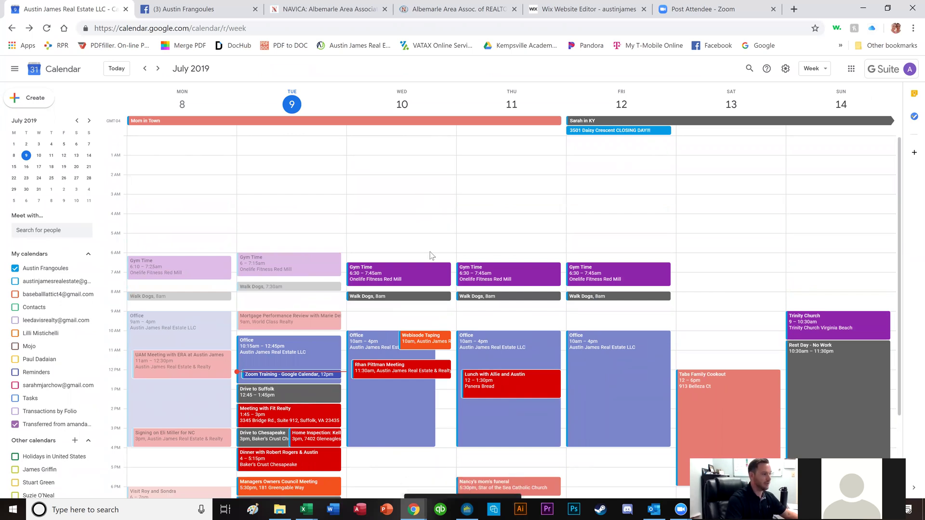
right_click(477, 267)
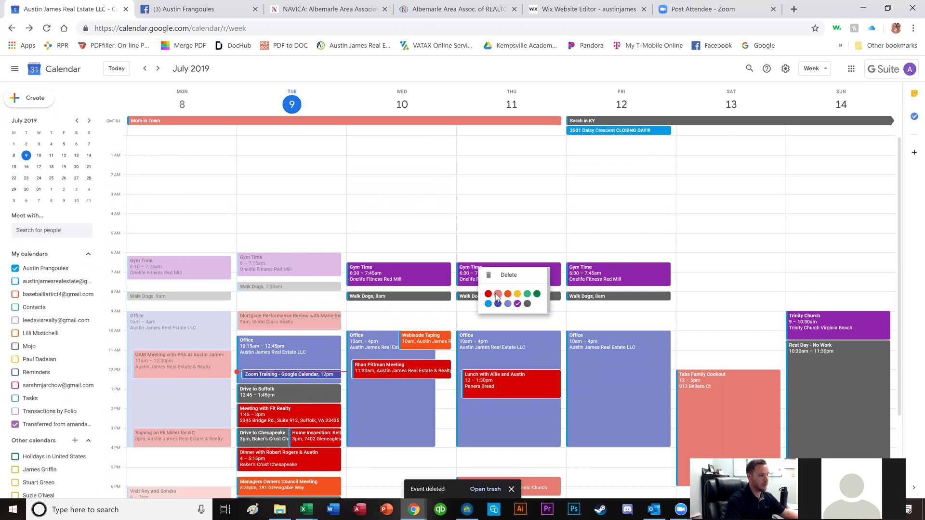
click(498, 294)
click(488, 314)
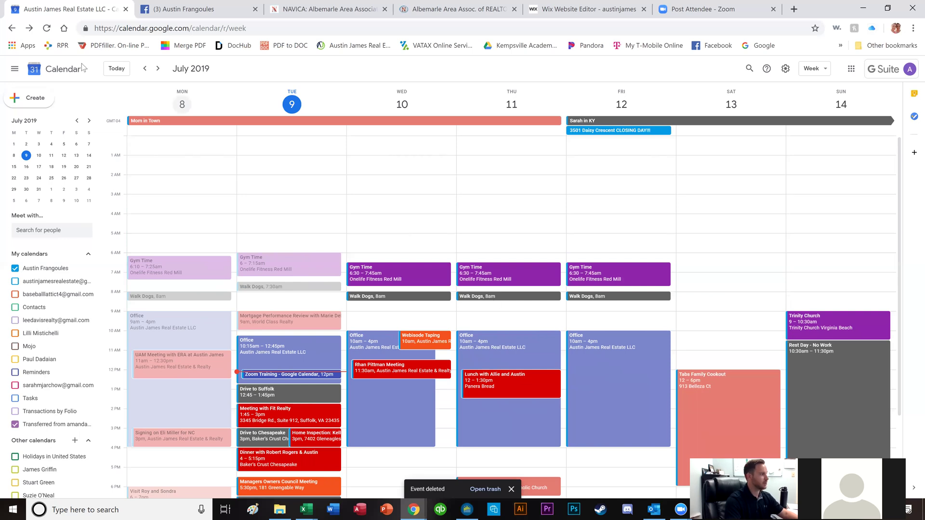
Look through the weeks of July 15 and July 22, and return to the week of July 8
click(157, 69)
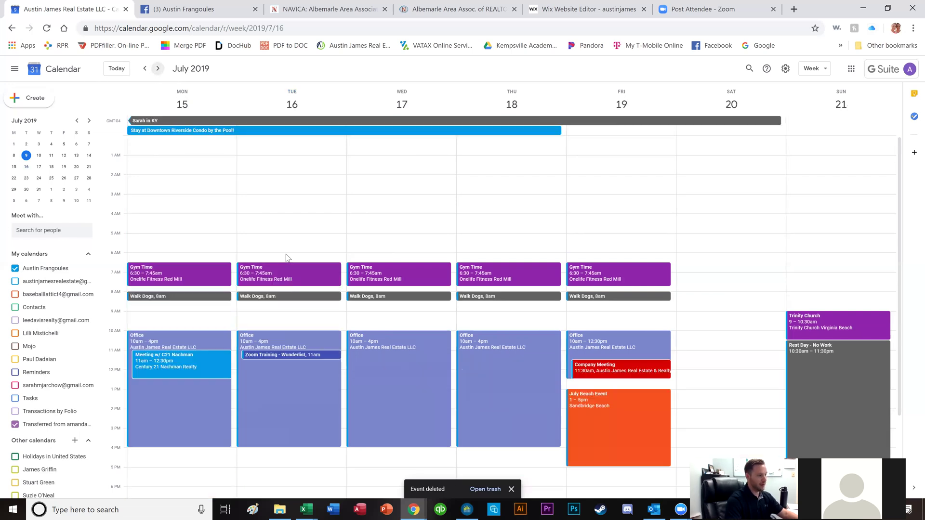
scroll(299, 255, down, 3)
scroll(277, 238, up, 2)
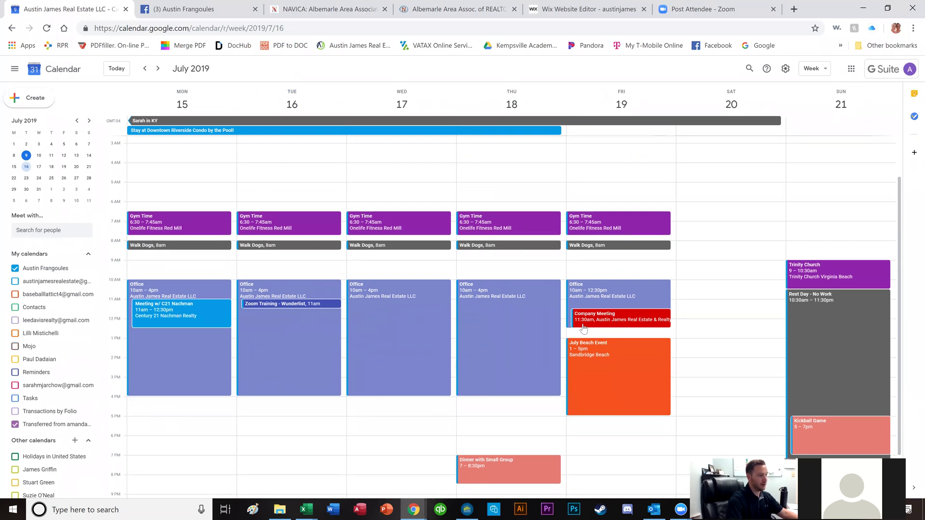
click(158, 69)
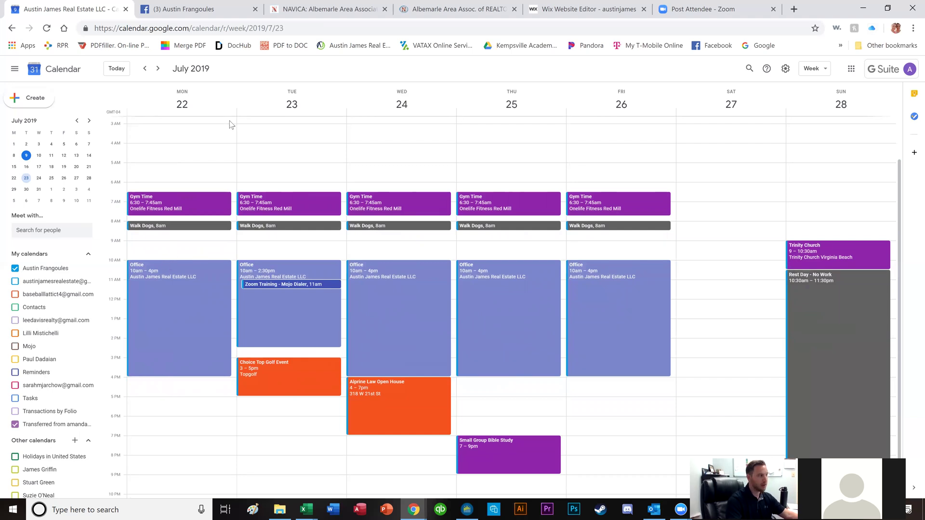
click(145, 70)
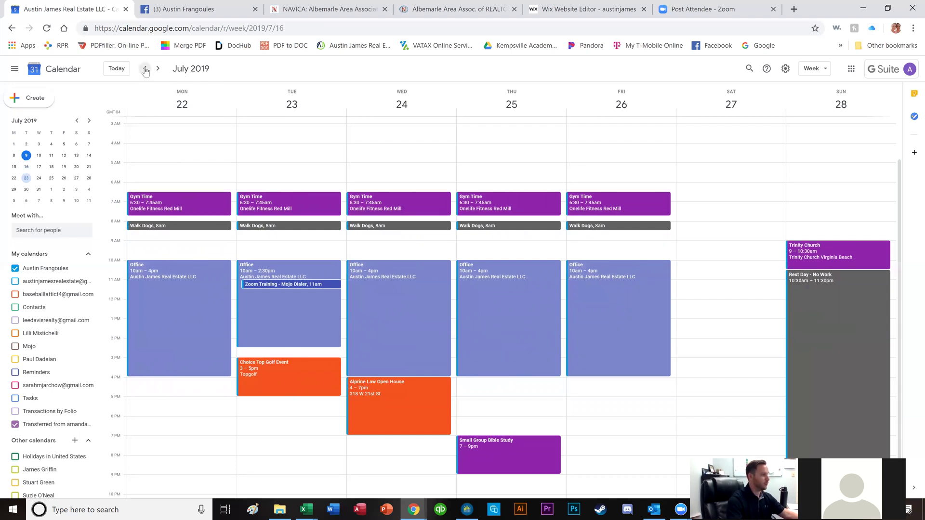
click(145, 69)
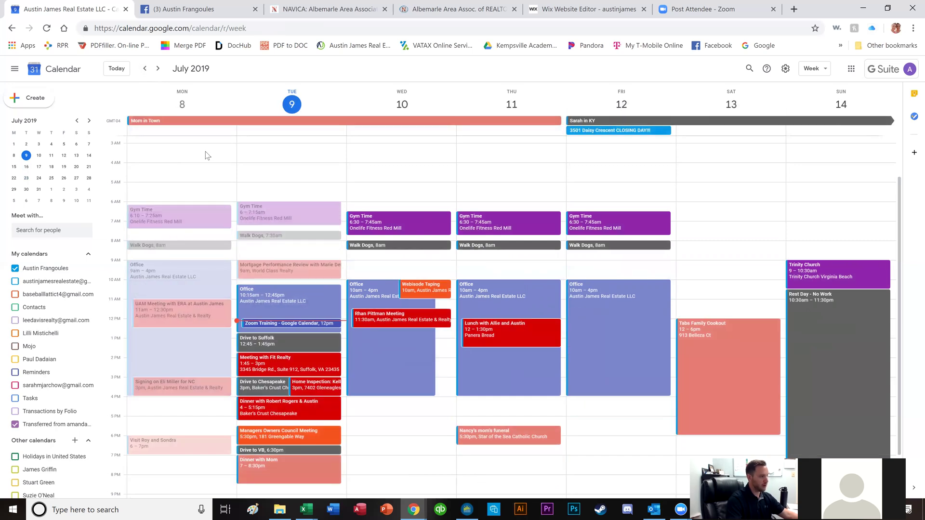
Start a detailed event on Wednesday, July 10, 4:00am to 5:00am, with a custom weekly recurrence on Monday through Friday
click(380, 173)
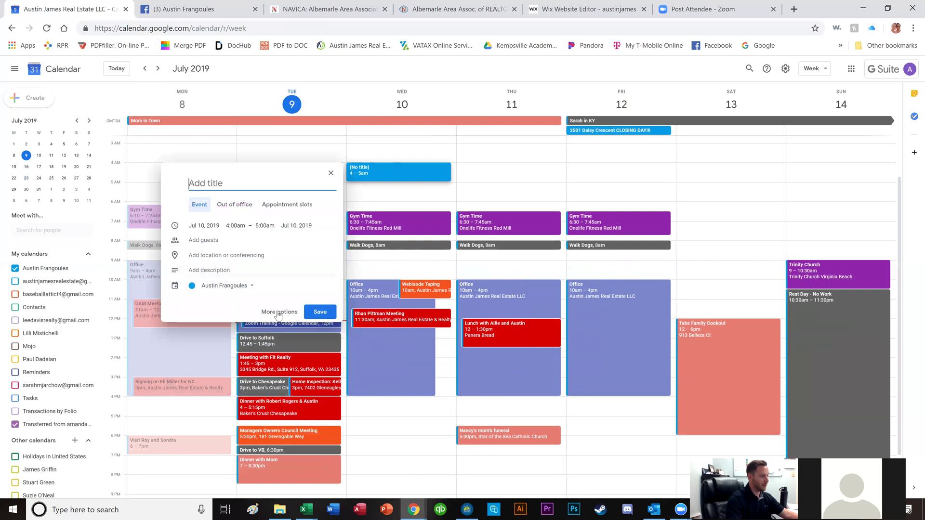
click(278, 313)
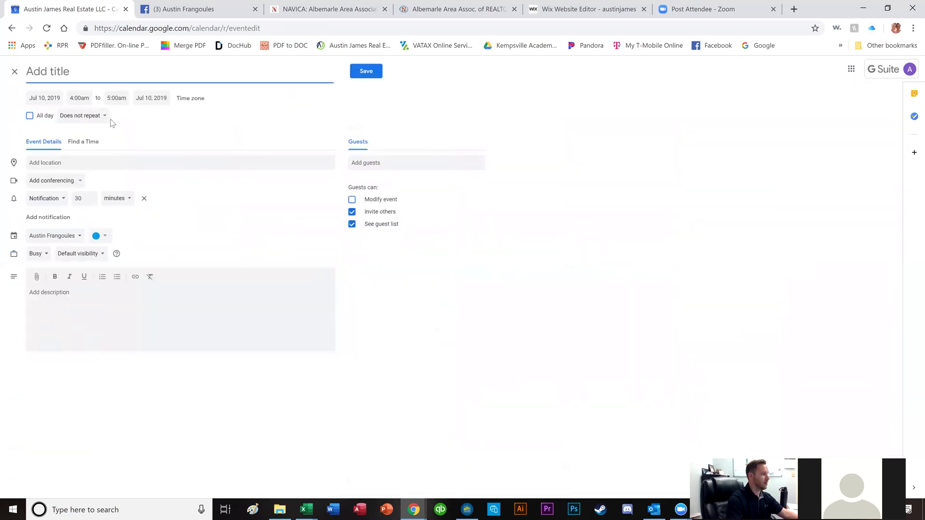
click(97, 119)
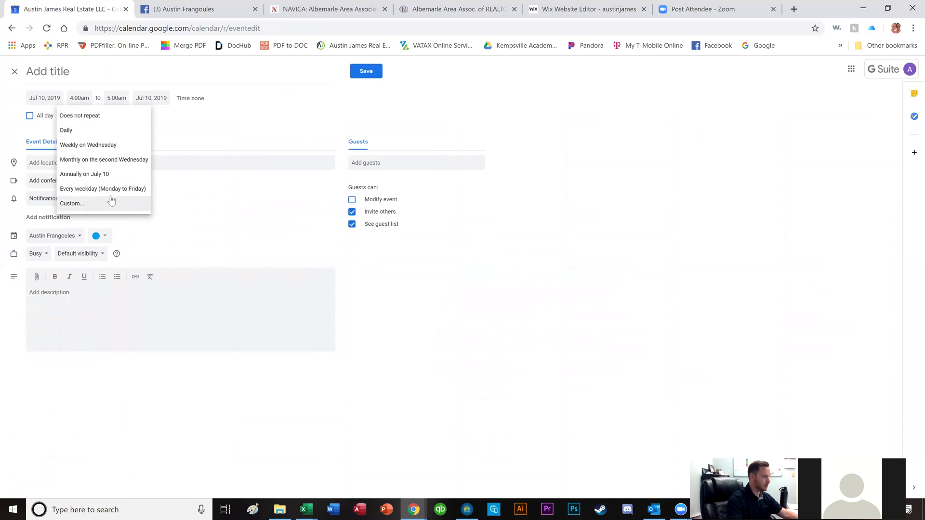
click(77, 203)
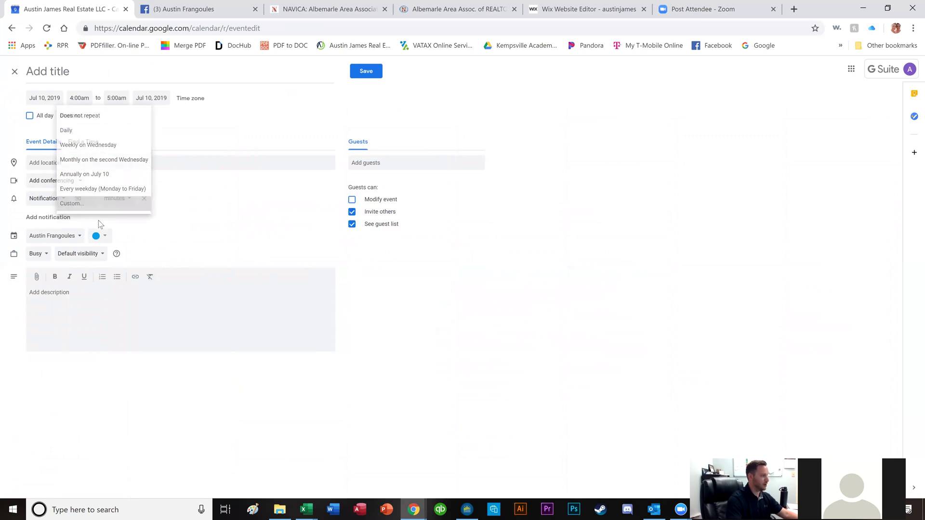
click(399, 260)
click(411, 260)
click(438, 262)
click(451, 261)
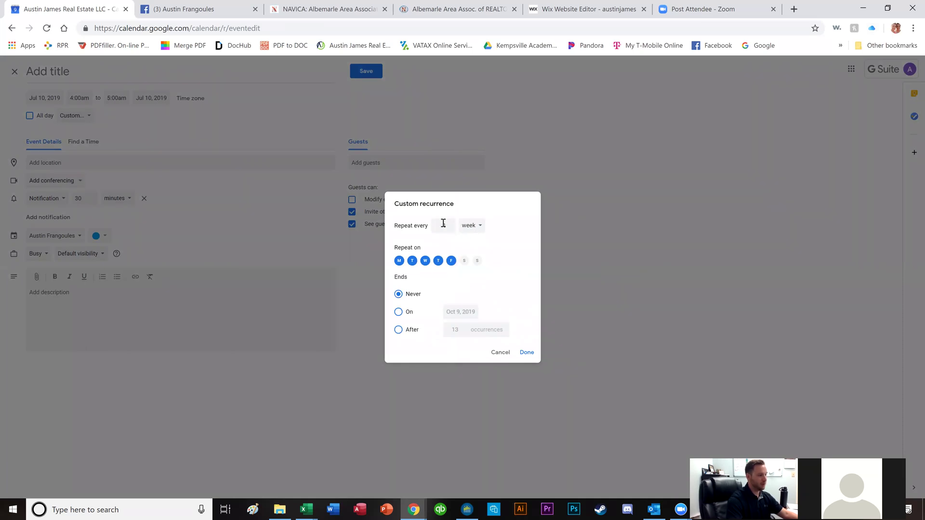
Try the recurrence's other end options, leave its end at Never, and accept the custom recurrence
click(398, 329)
click(398, 312)
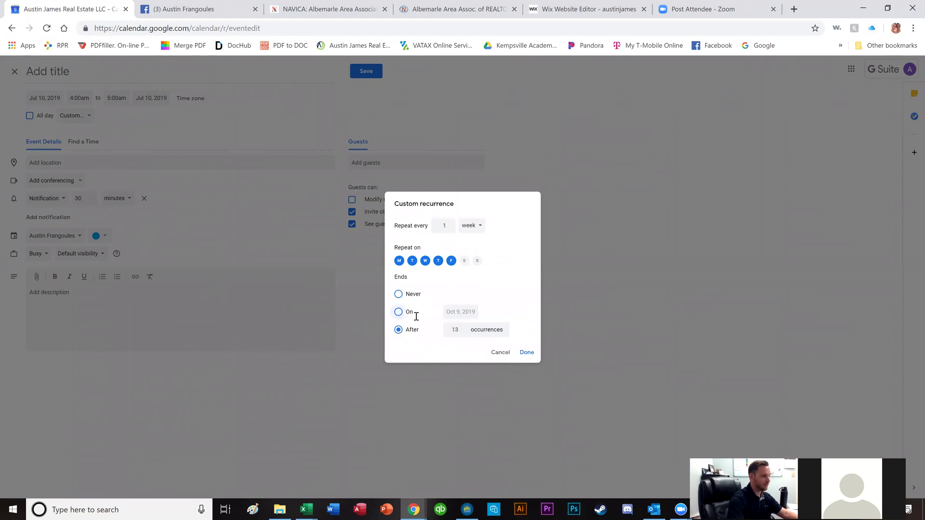
click(464, 312)
click(520, 292)
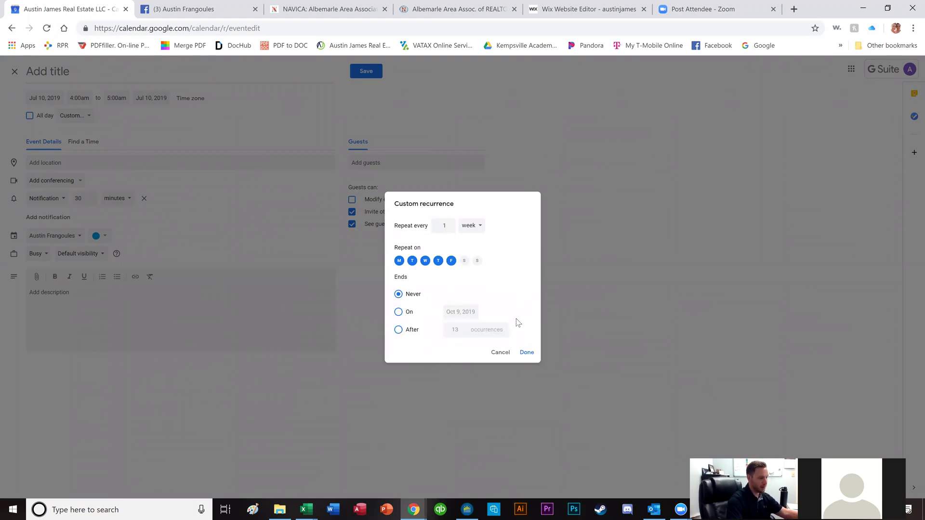
click(522, 353)
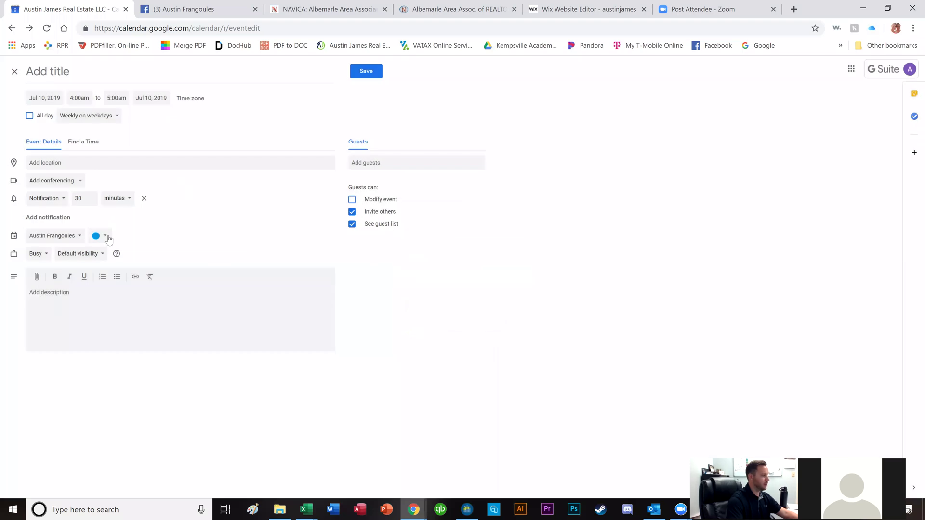
Color the new event Basil green and add the colleague as a guest
click(109, 239)
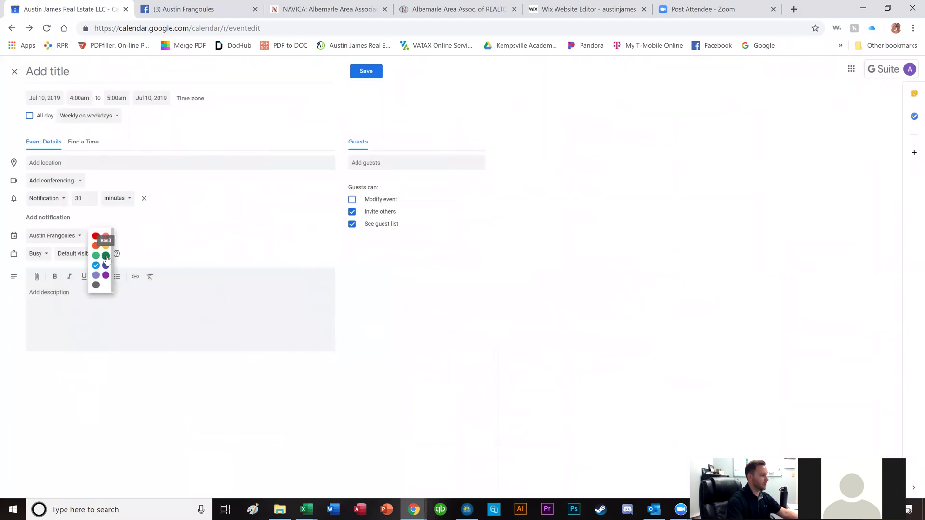
click(106, 256)
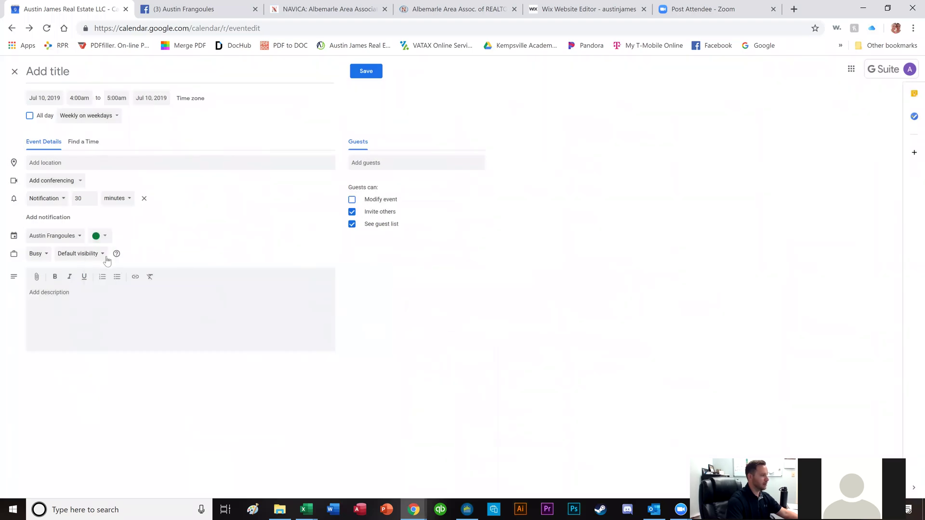
click(397, 162)
text(james)
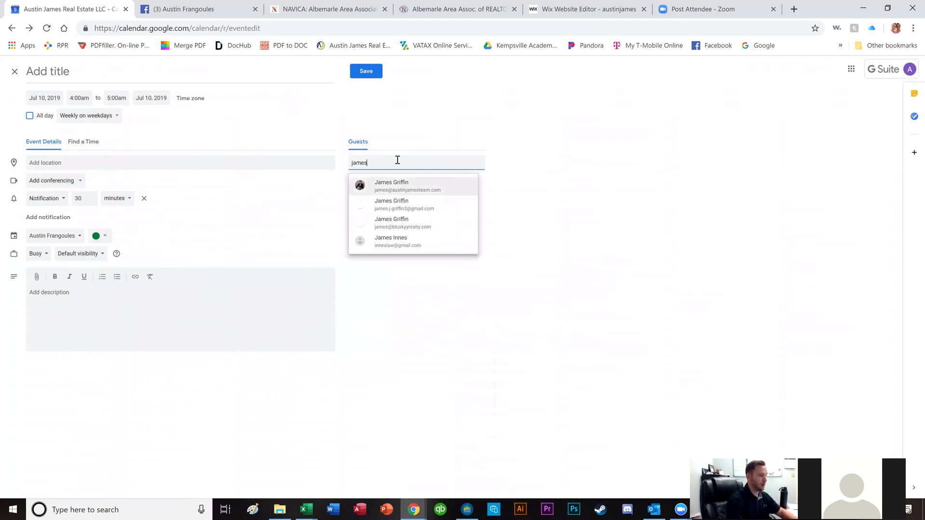
key(Return)
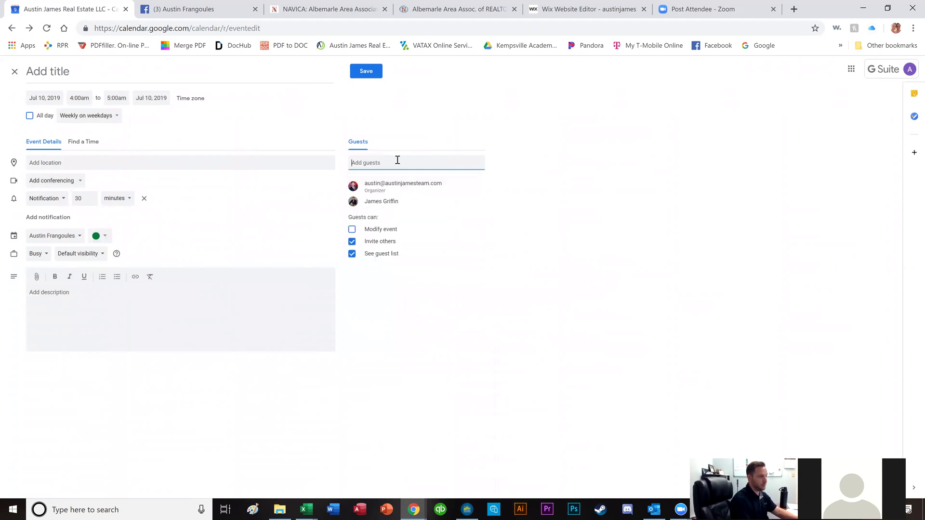
Apply the Eastern Time - New York time zone and set the event's location to Maui, Hawaii, USA
click(202, 99)
click(555, 306)
click(231, 161)
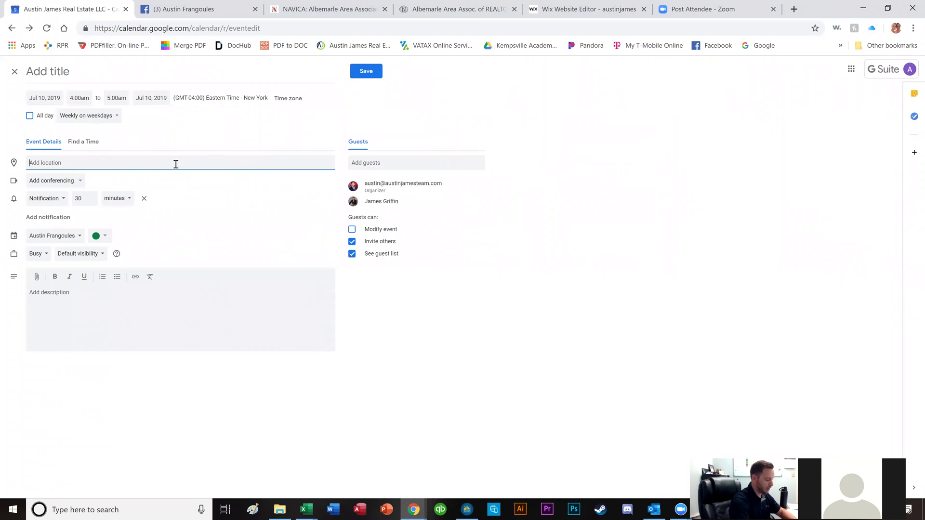
text(maui)
key(Down)
key(Return)
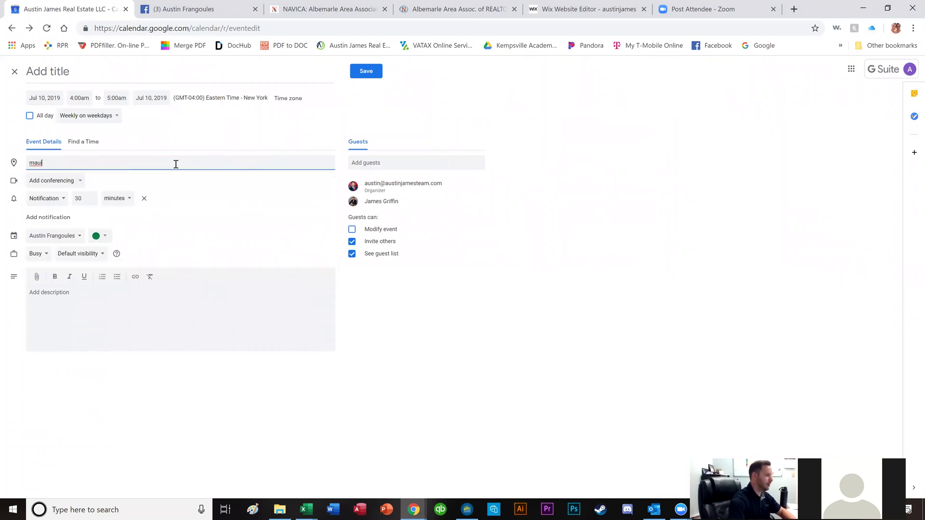
Title the event "Grape picking" and save it, sending invitation emails to the guests
click(124, 73)
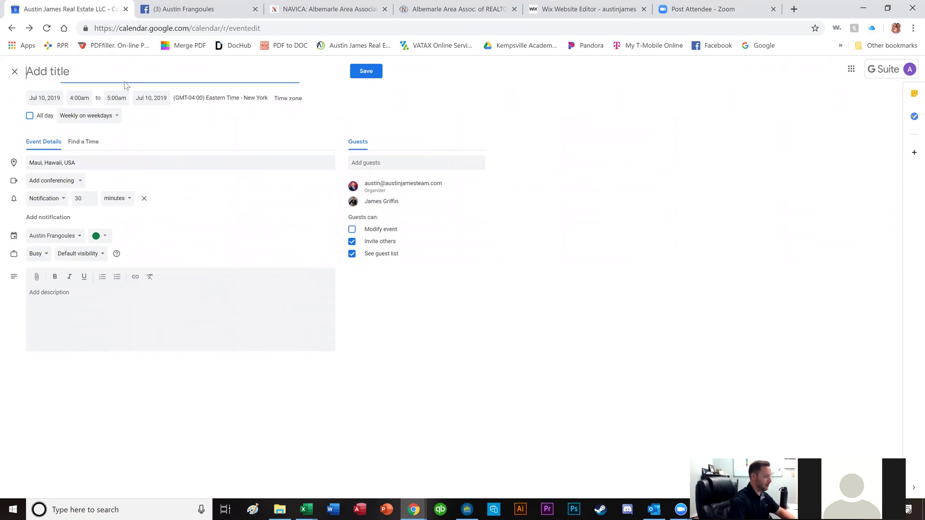
text(Grap picking)
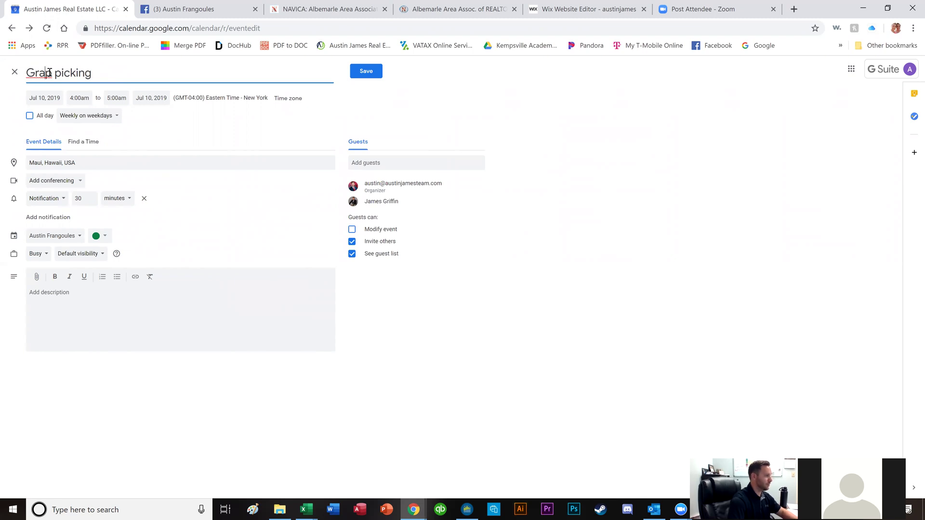
text(e)
click(351, 72)
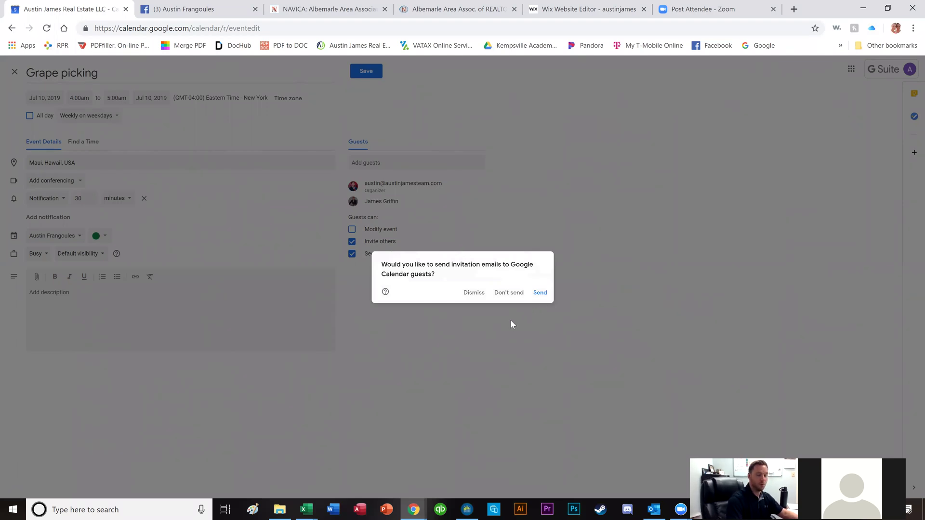
click(540, 293)
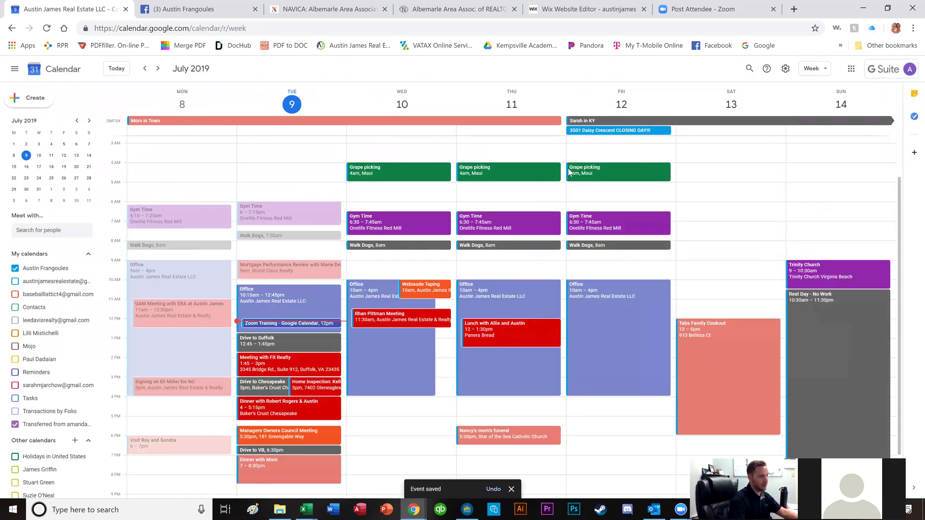
Edit Wednesday's Grape picking event so that it runs from 2:00am to 5:00am
click(157, 69)
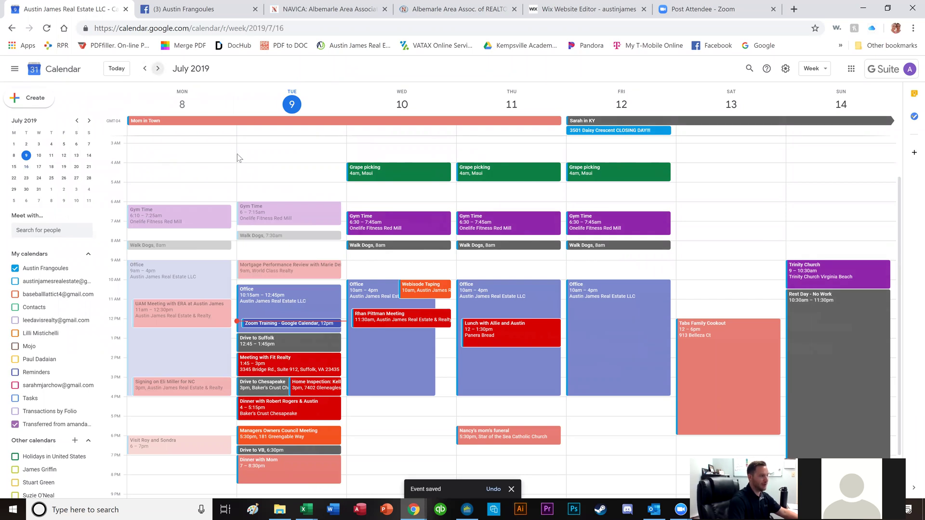
click(144, 69)
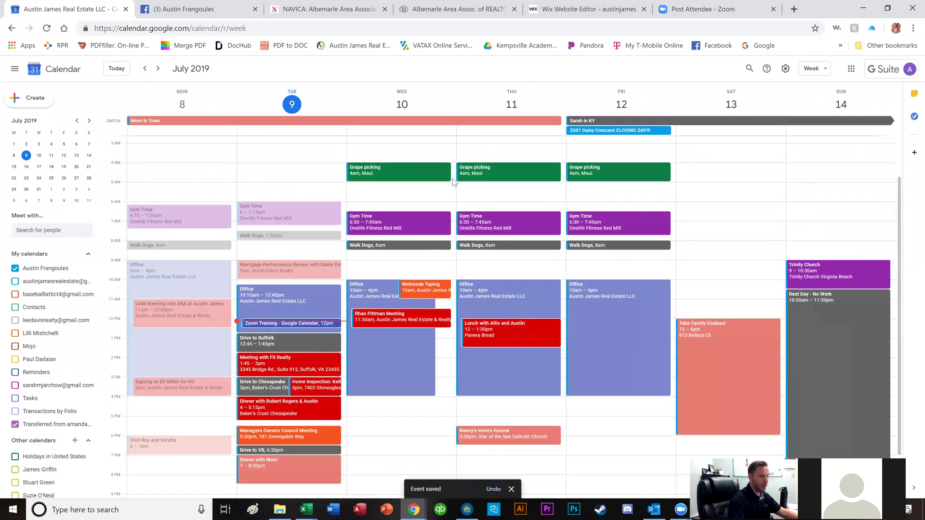
click(390, 175)
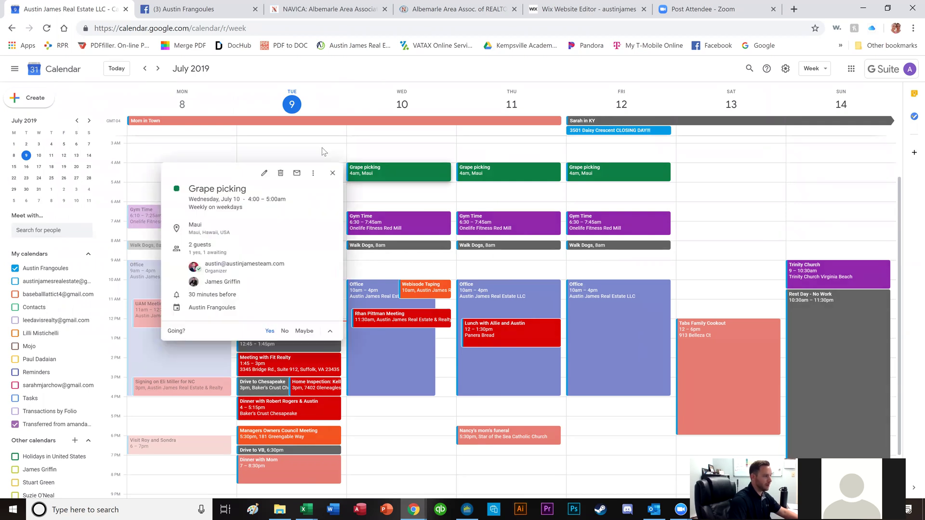
click(264, 174)
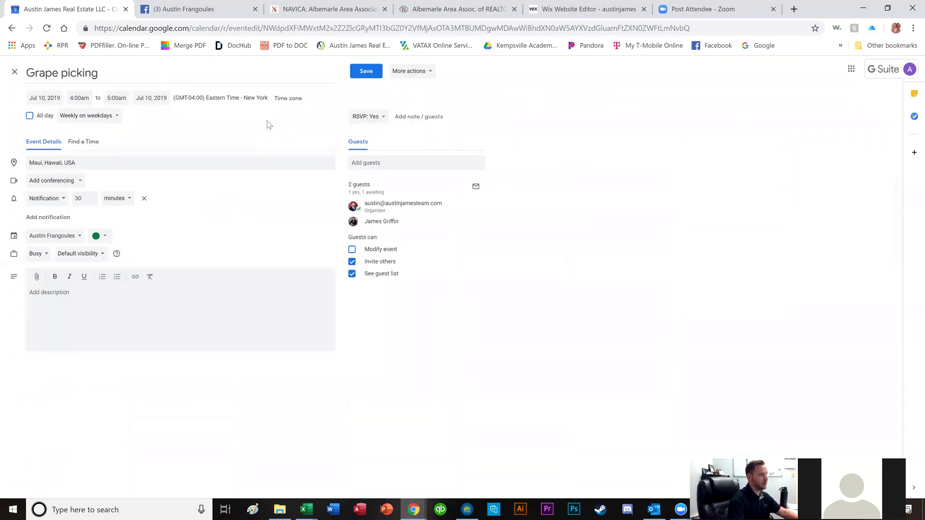
click(79, 98)
scroll(82, 159, down, 8)
scroll(80, 159, up, 10)
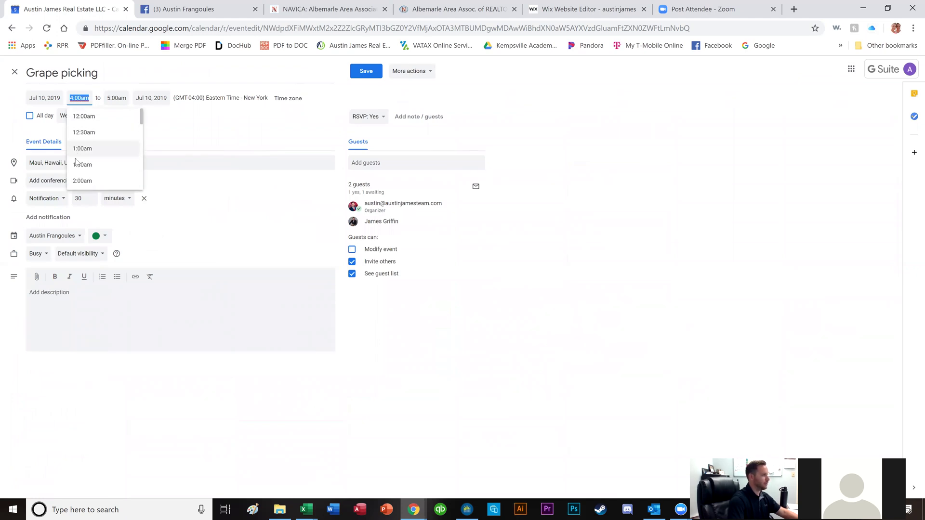
click(82, 181)
click(115, 98)
scroll(114, 155, down, 2)
click(115, 157)
click(281, 127)
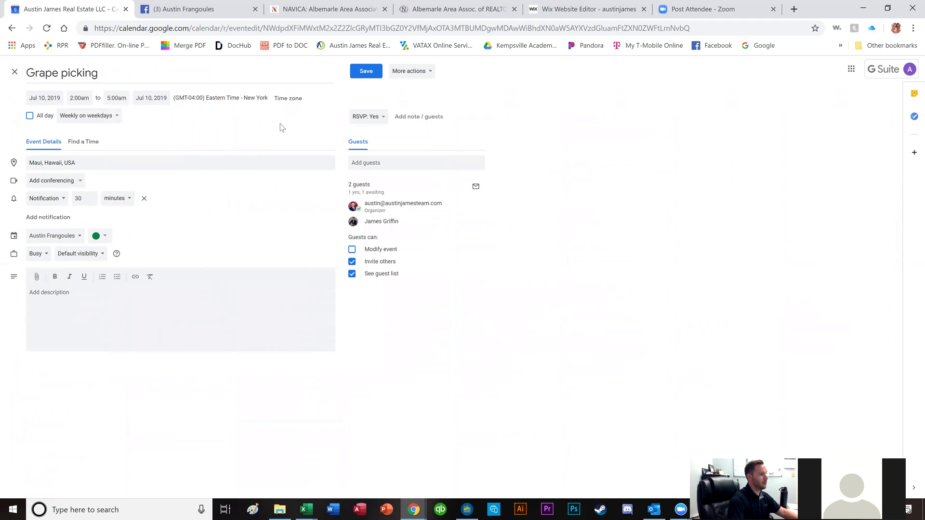
Save the new time for all events in the Grape picking series and send guests an update starting "didnt like the time. just adjusting our"
click(366, 71)
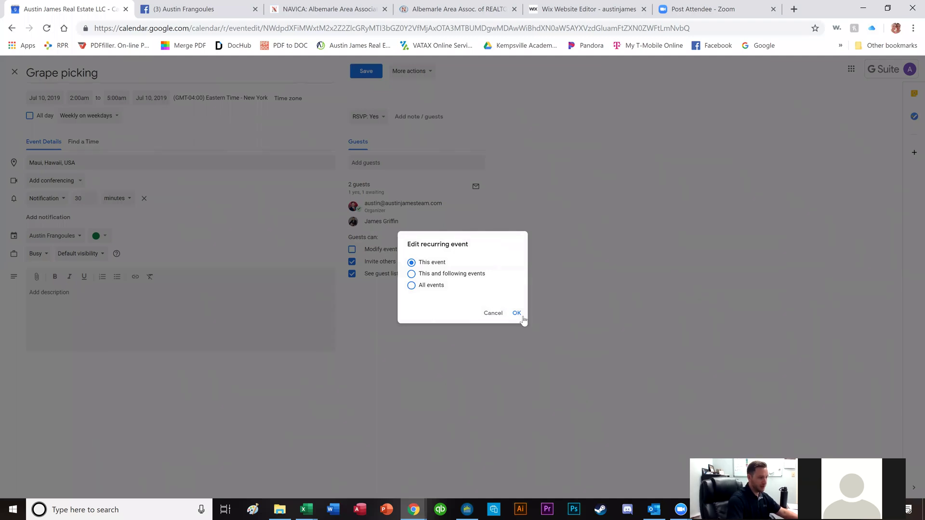
click(412, 285)
click(517, 314)
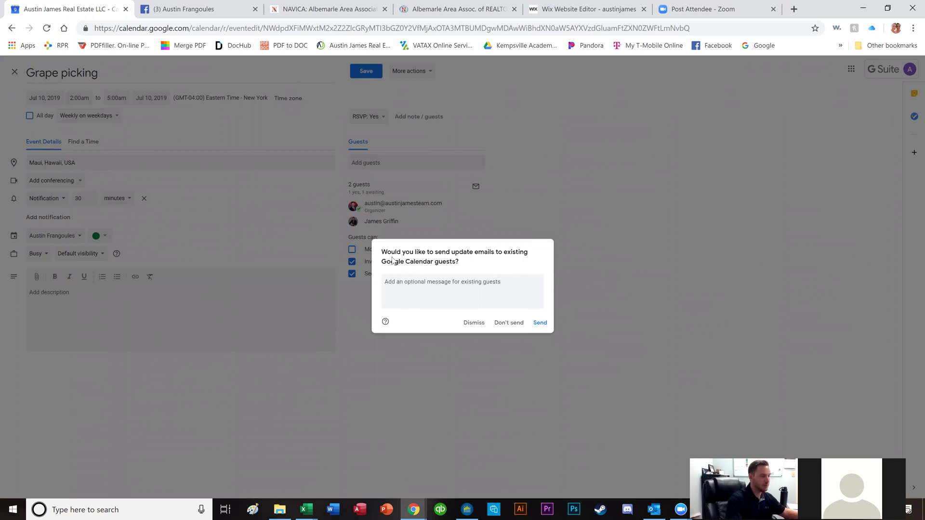
click(412, 281)
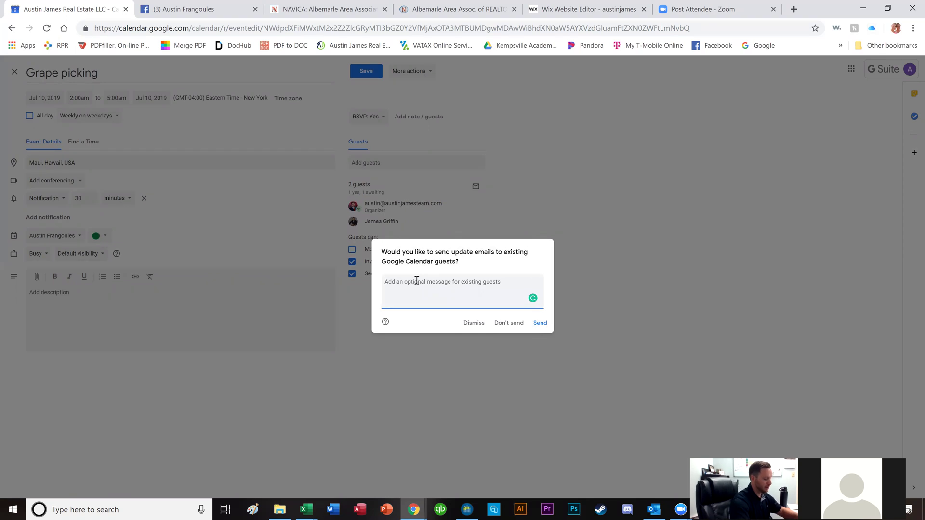
text(d)
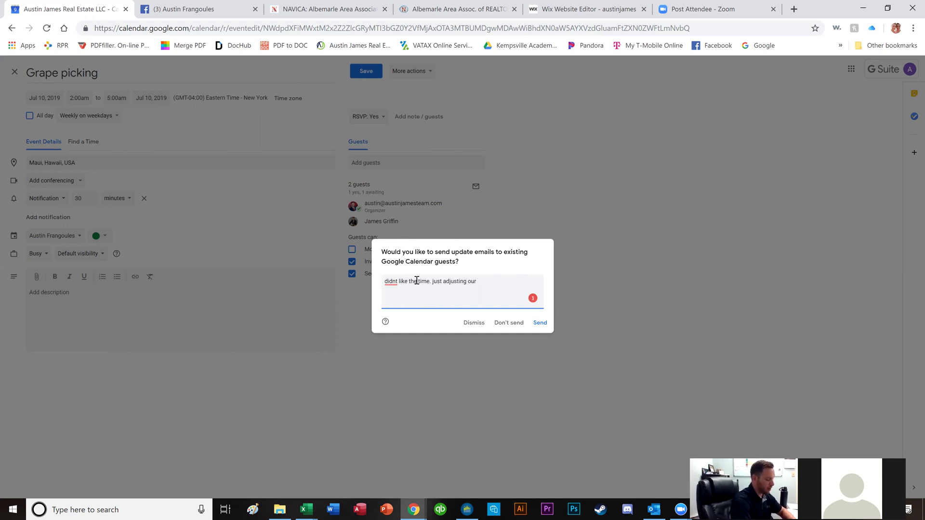
click(547, 325)
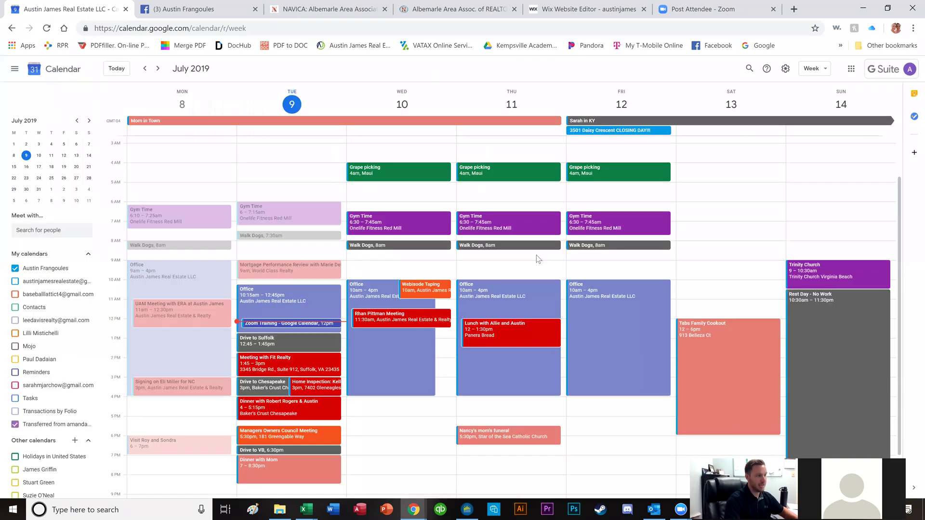
scroll(375, 206, up, 1)
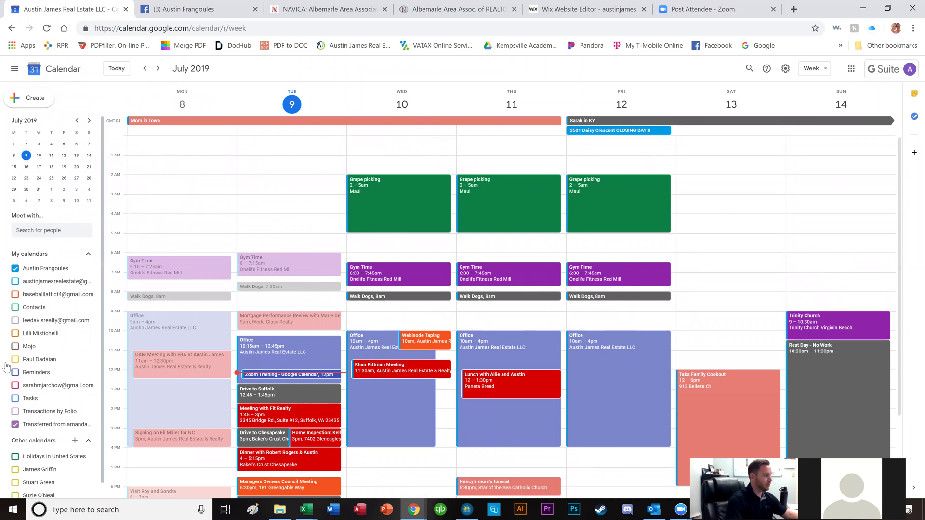
Hide the account owner's calendar and show the colleague's shared calendar instead, refreshing the week of July 8 to load the Grape picking events
click(15, 269)
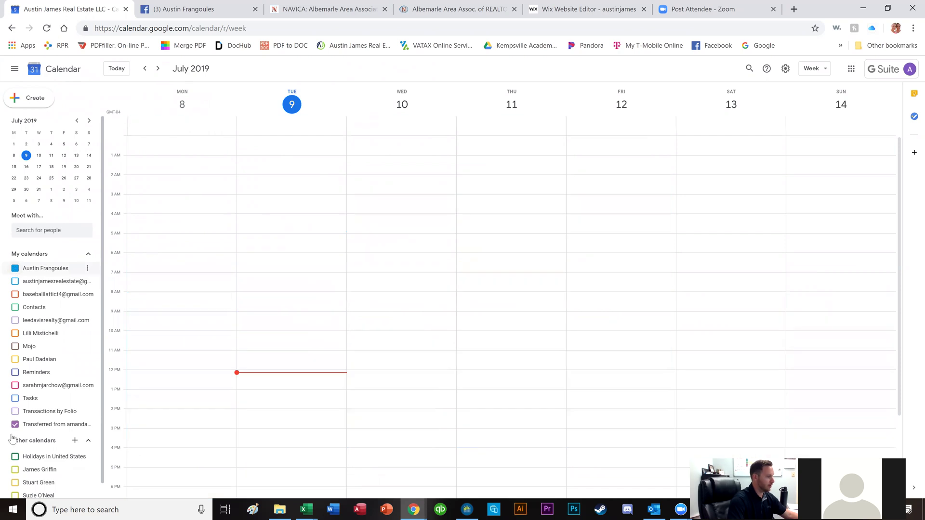
click(15, 470)
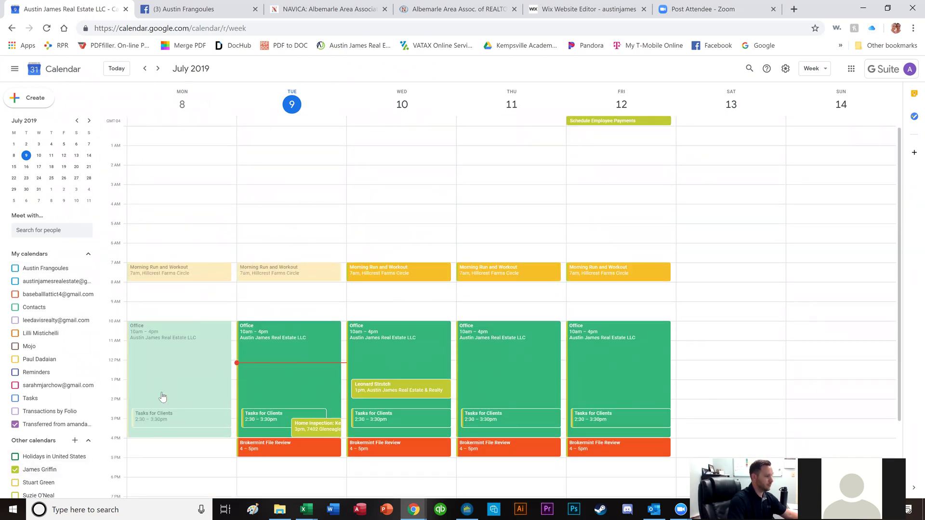
scroll(306, 336, down, 1)
scroll(306, 336, down, 1)
scroll(273, 361, up, 2)
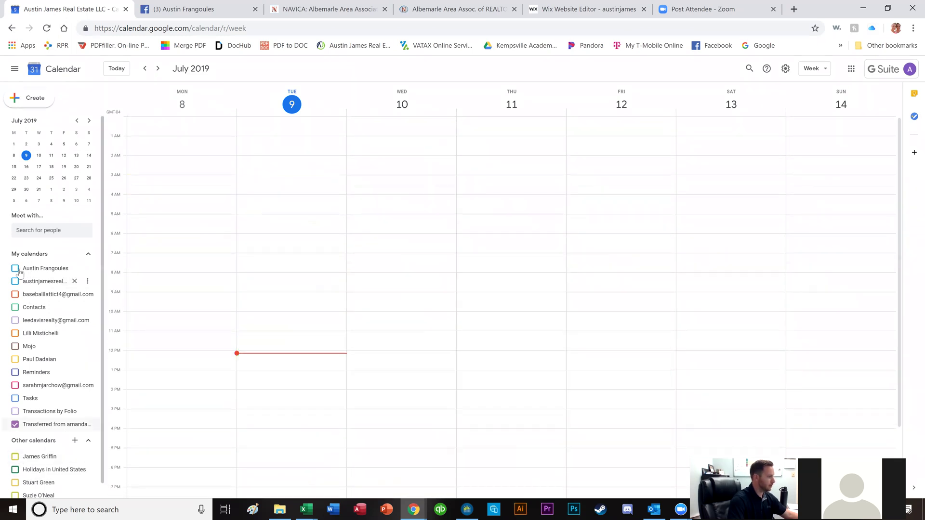
click(15, 269)
click(15, 268)
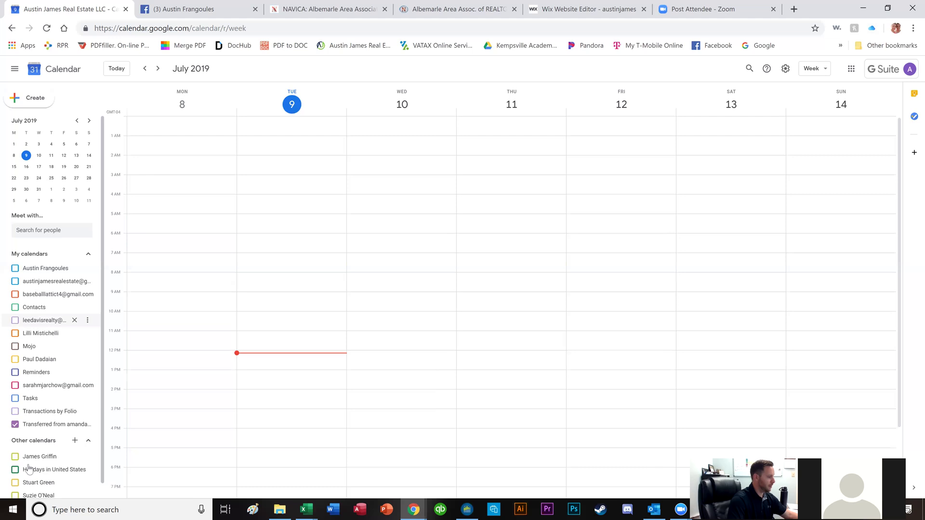
click(15, 457)
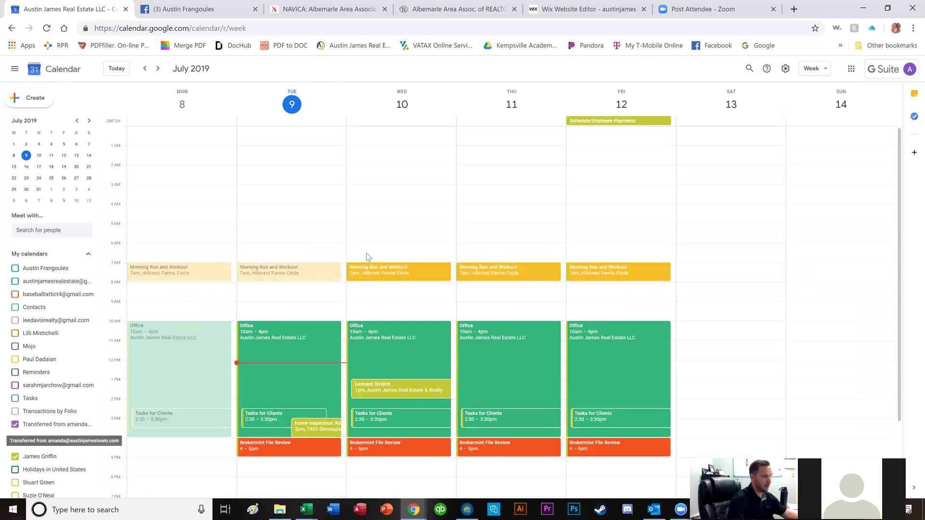
click(157, 69)
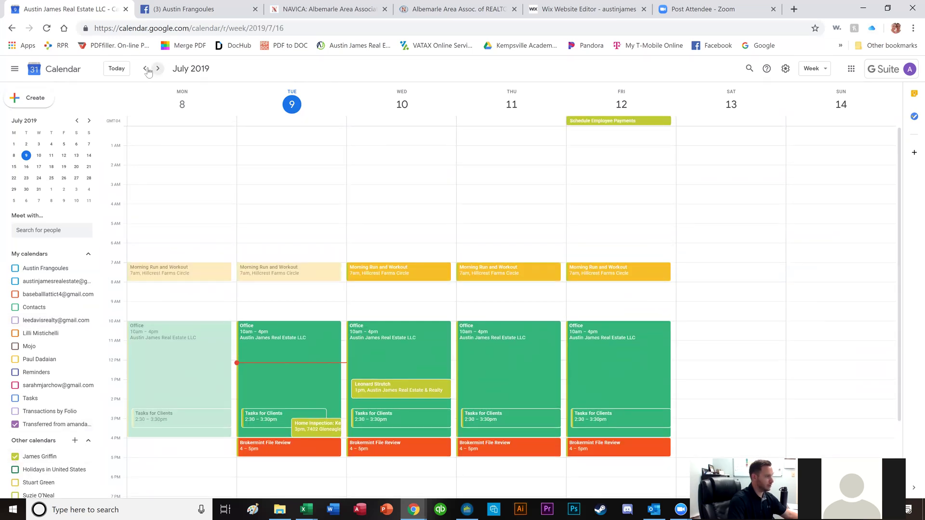
click(145, 70)
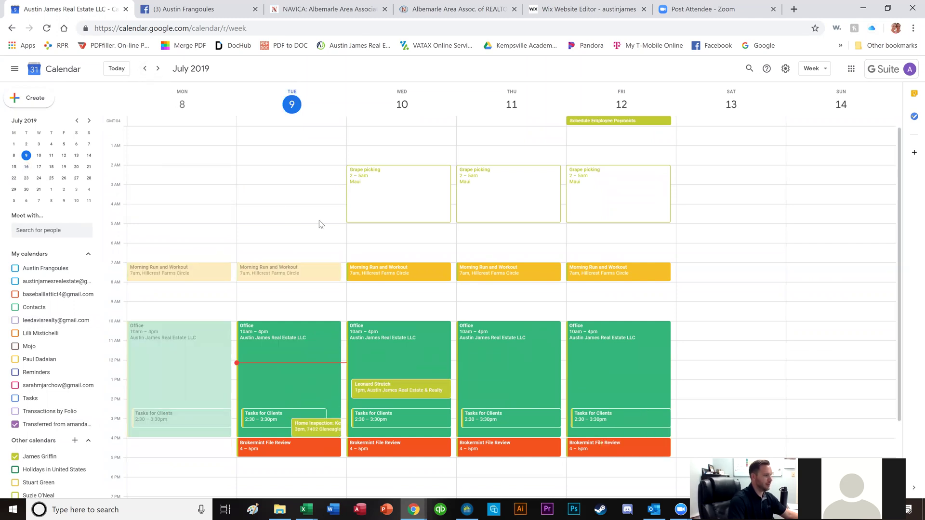
Accept the Grape picking invitation on the colleague's calendar for all events in the series
click(378, 207)
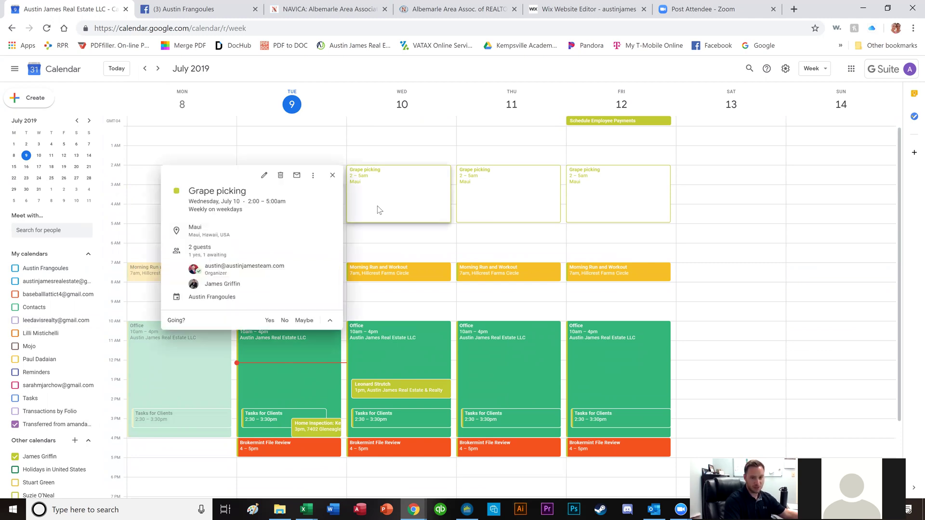
click(270, 320)
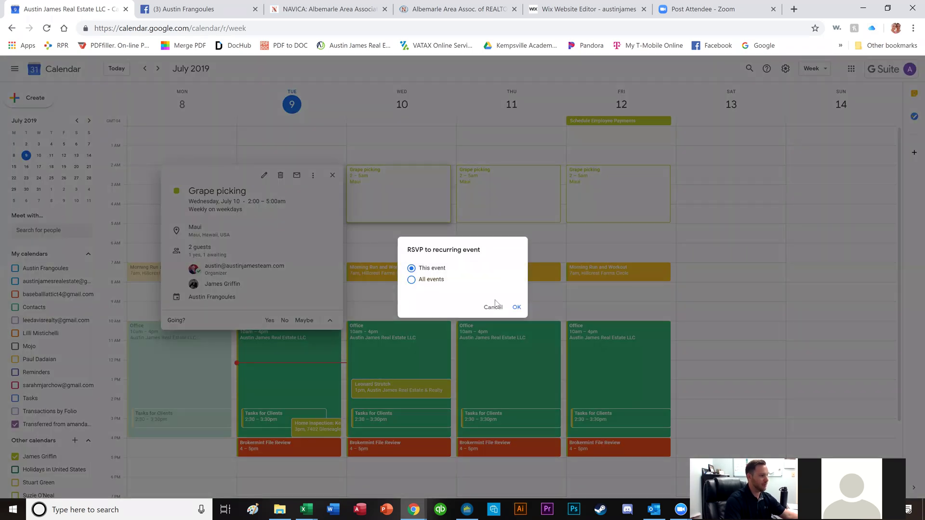
click(411, 280)
click(516, 307)
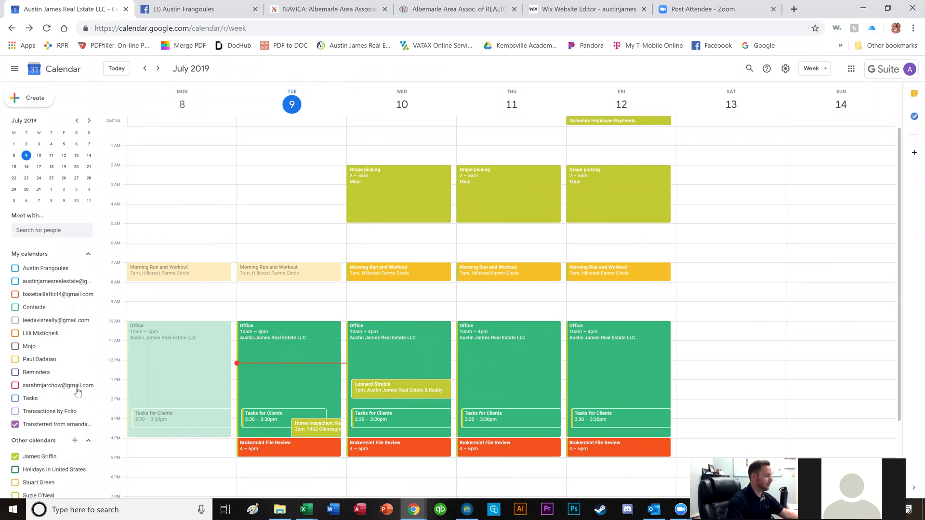
Switch back to the account owner's calendar and delete the recurring Grape picking events without sending cancellation emails
click(15, 457)
click(16, 269)
right_click(378, 185)
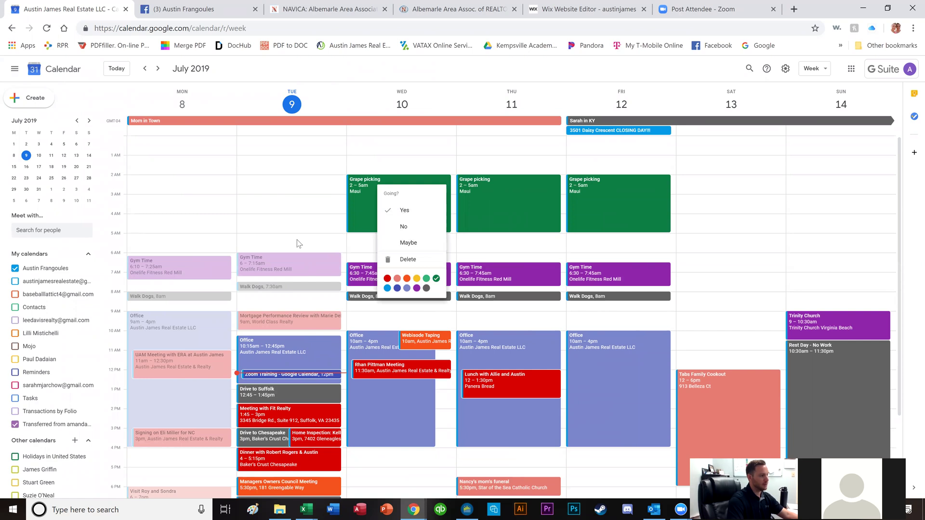
click(406, 260)
click(519, 314)
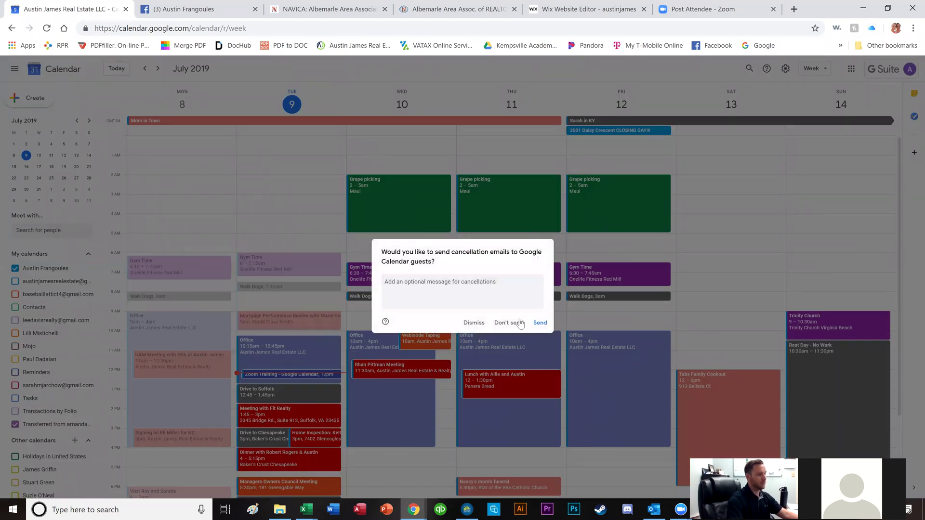
click(506, 323)
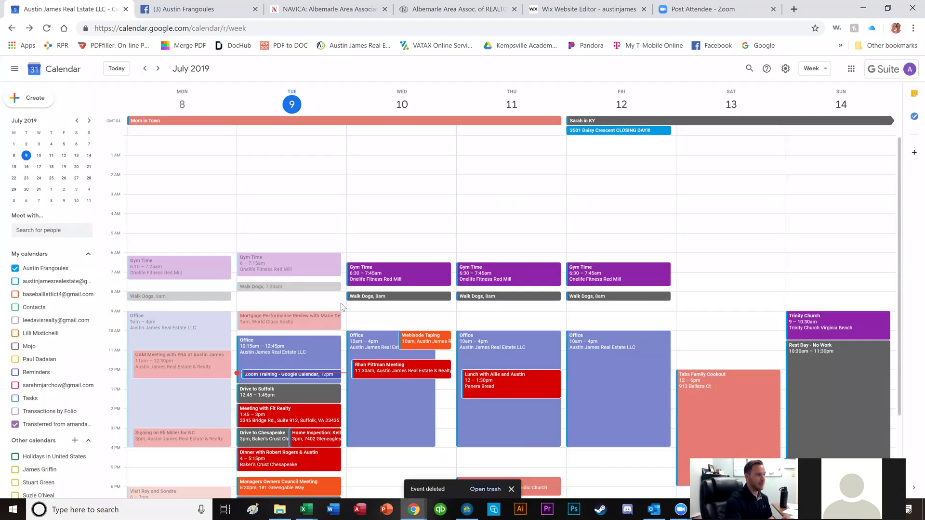
Review the people and permission levels that the account owner's calendar is shared with in its sharing settings, and return to the week view
scroll(383, 260, down, 1)
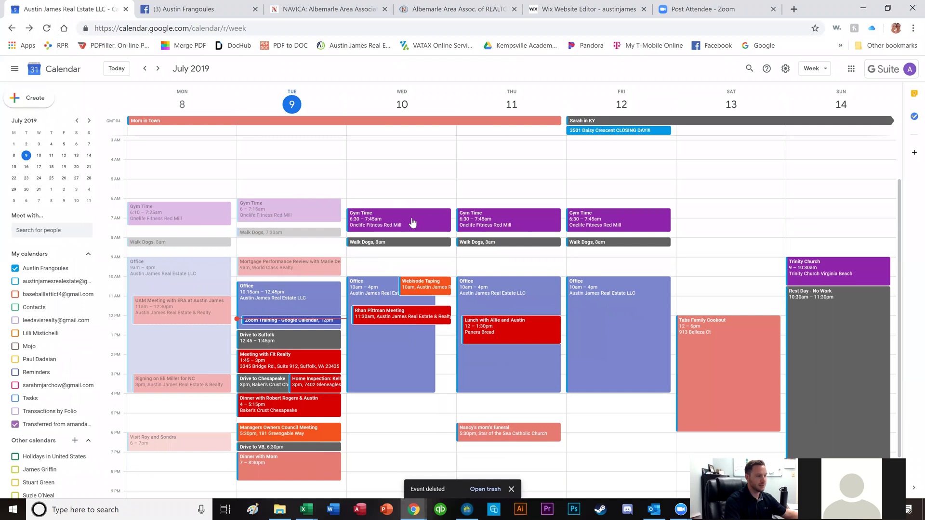
scroll(380, 244, down, 1)
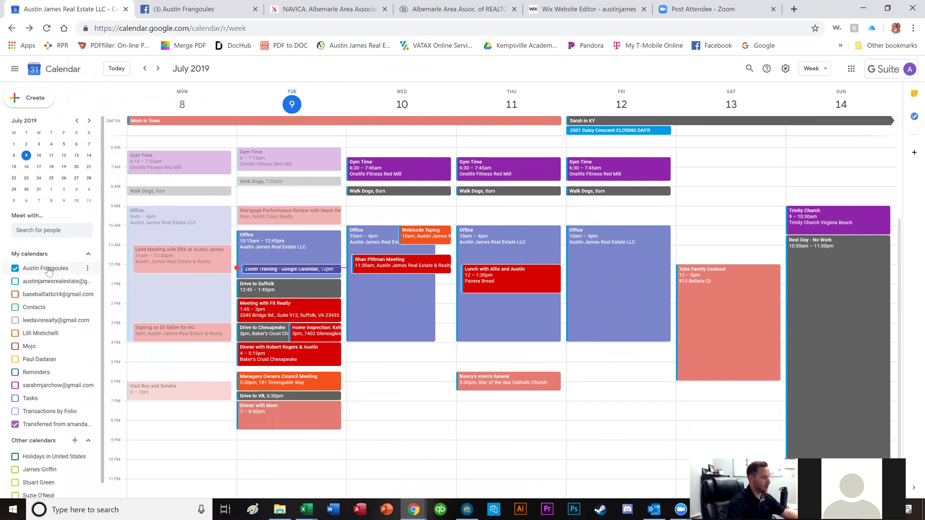
click(88, 269)
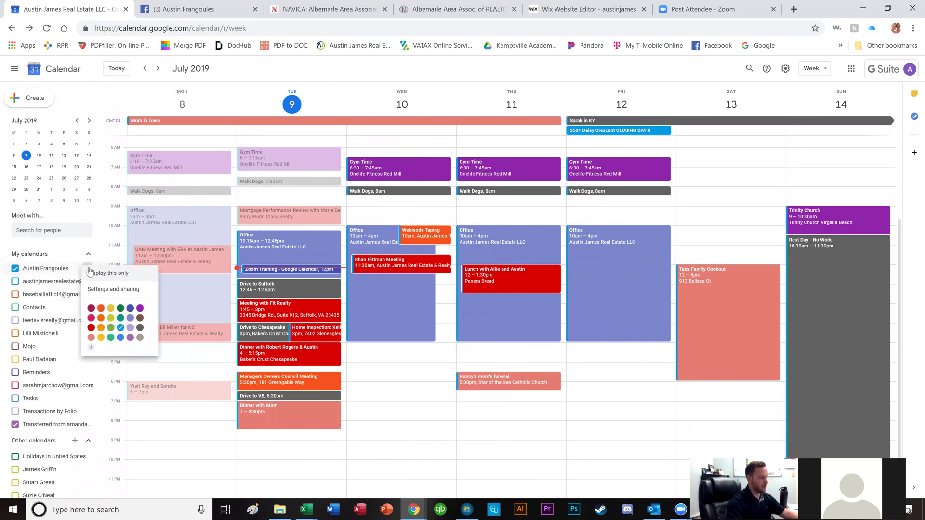
click(94, 292)
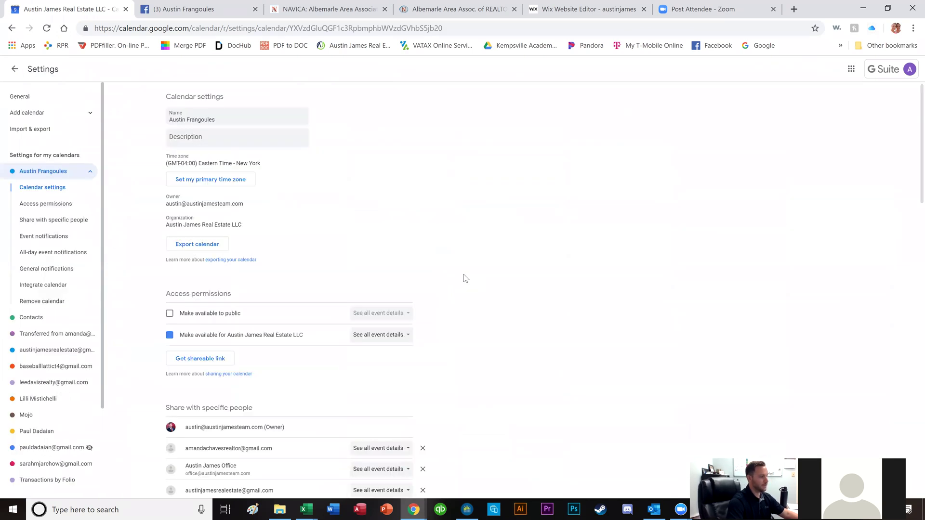
scroll(473, 248, down, 2)
scroll(474, 248, down, 4)
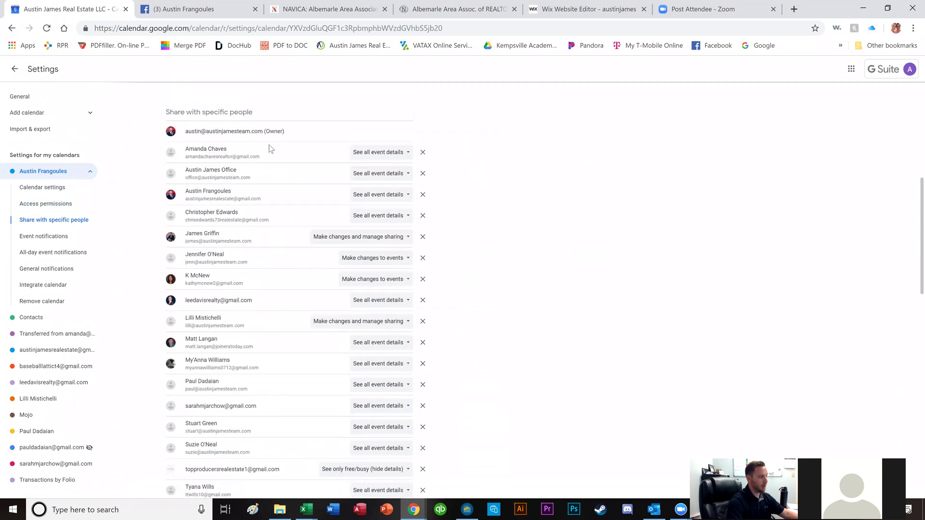
scroll(278, 187, down, 2)
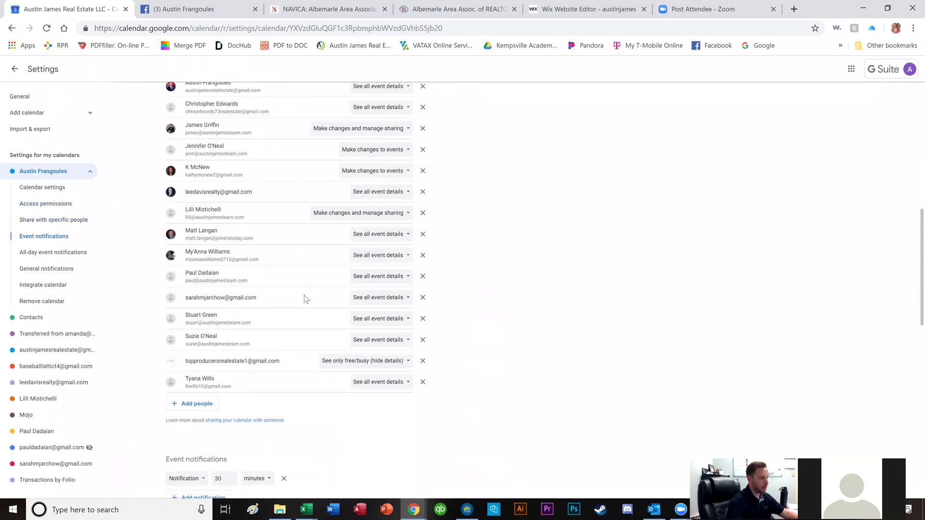
scroll(376, 371, up, 2)
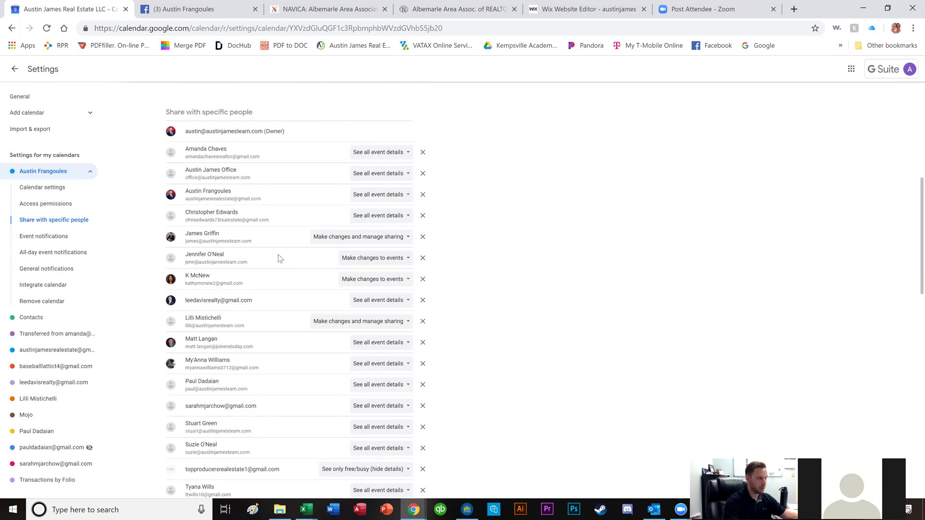
scroll(295, 248, down, 2)
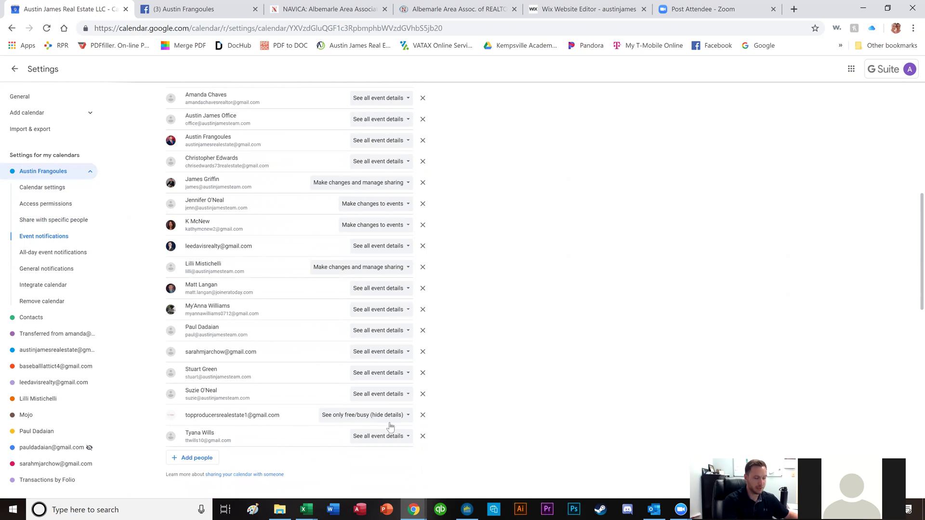
scroll(212, 178, up, 3)
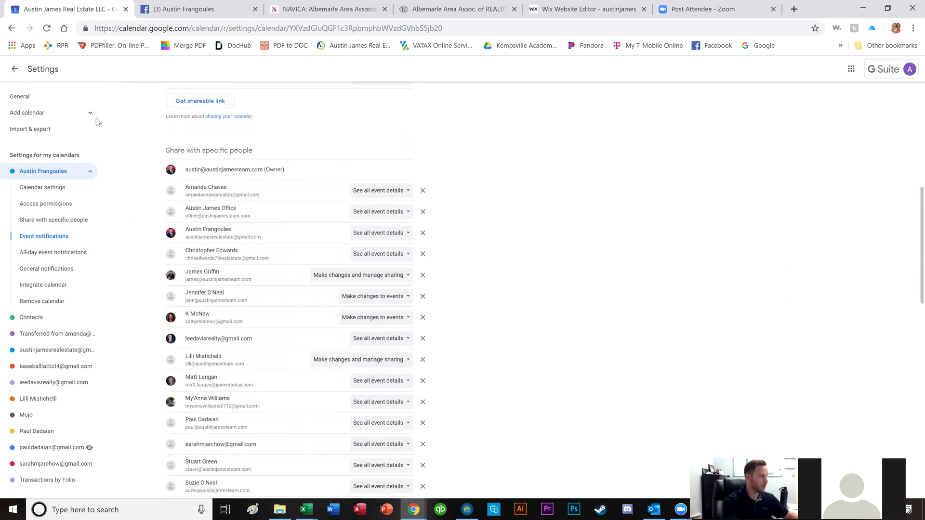
click(17, 70)
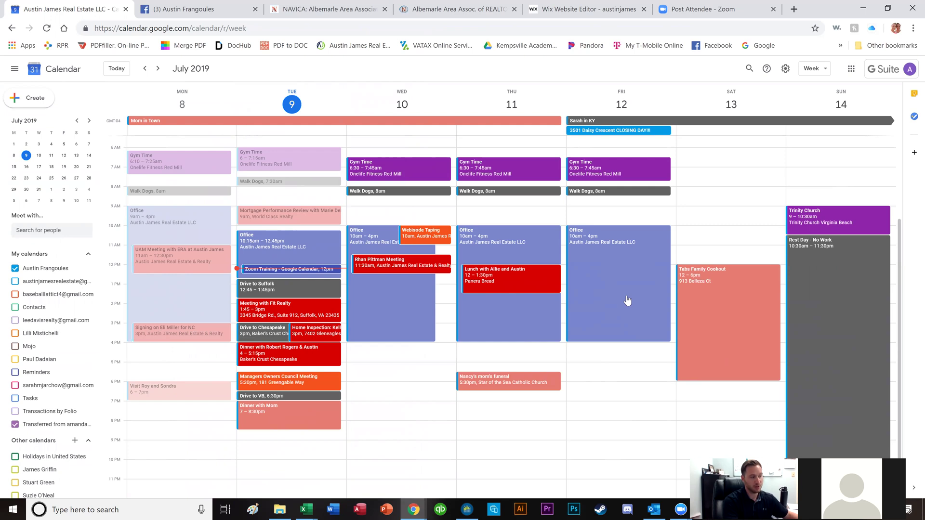
Inspect Friday's Office event details and the Busy/Free options of Friday's Walk Dogs event, closing them without changes
click(626, 298)
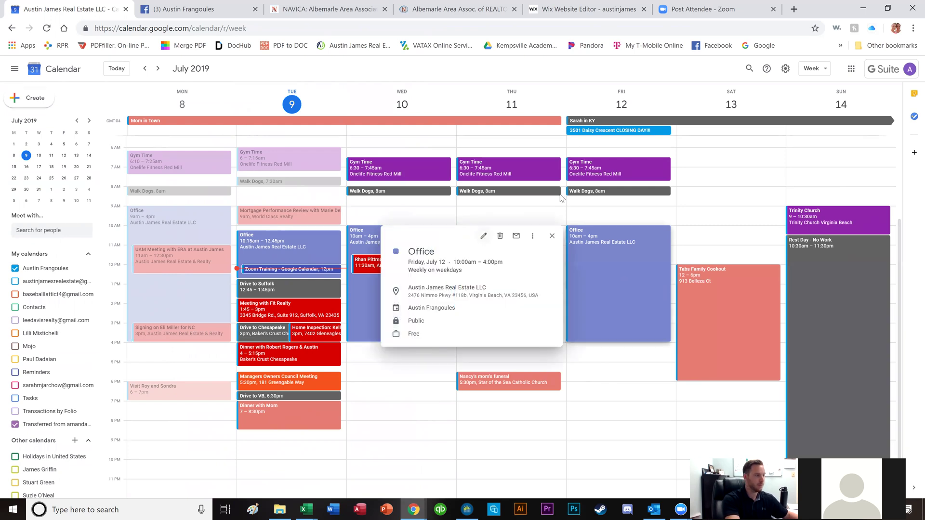
click(599, 195)
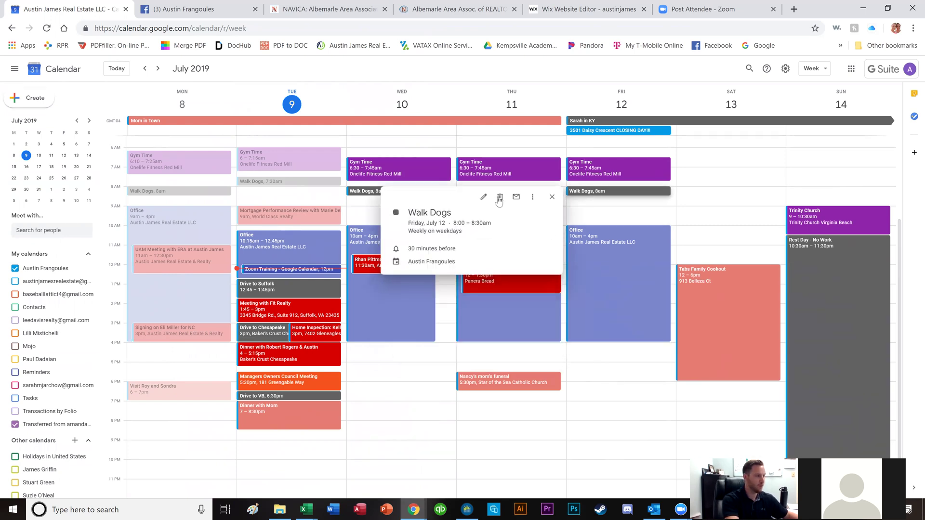
click(483, 197)
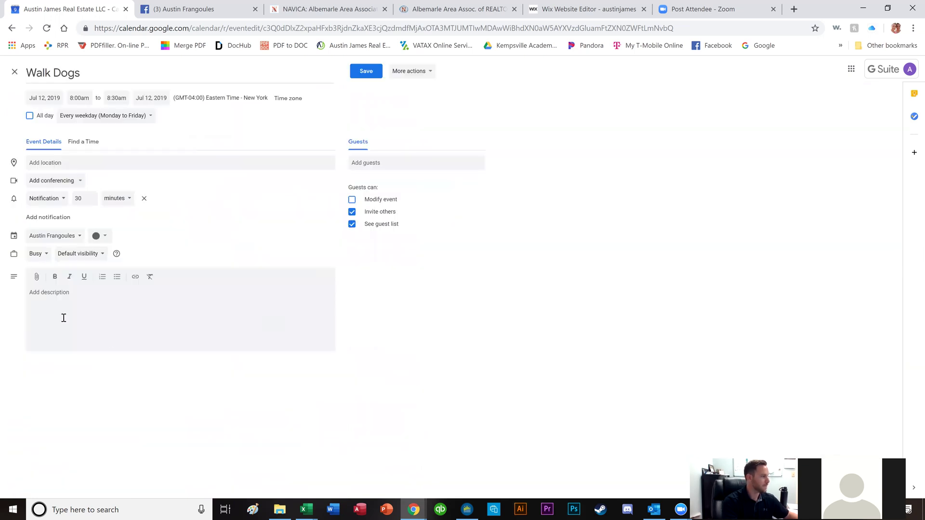
click(37, 253)
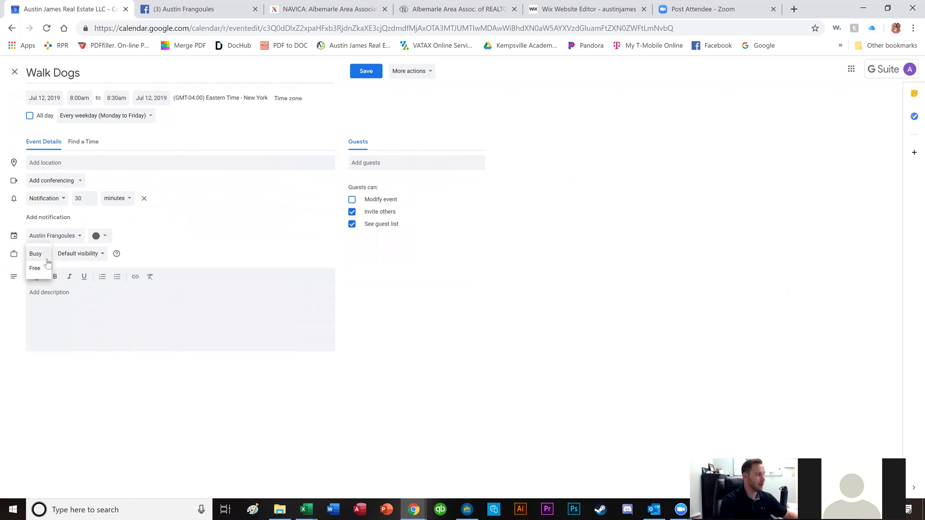
click(183, 251)
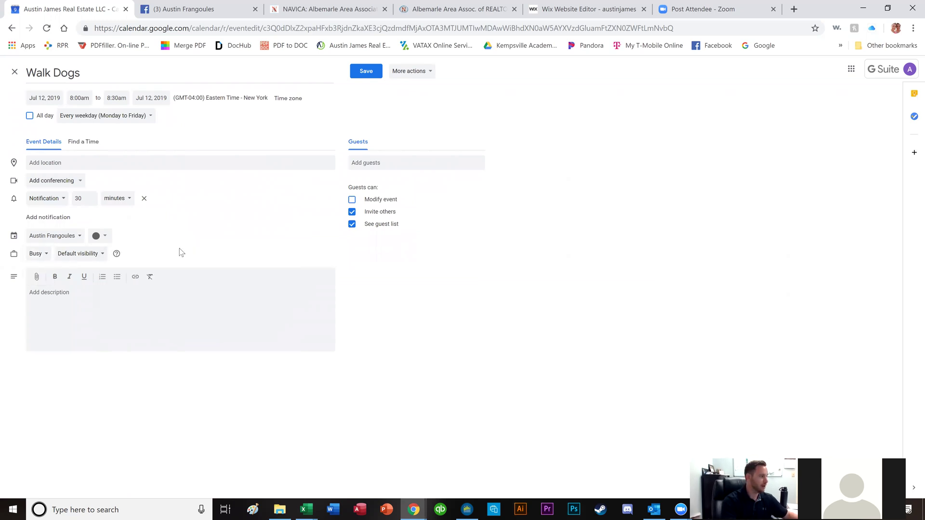
click(15, 72)
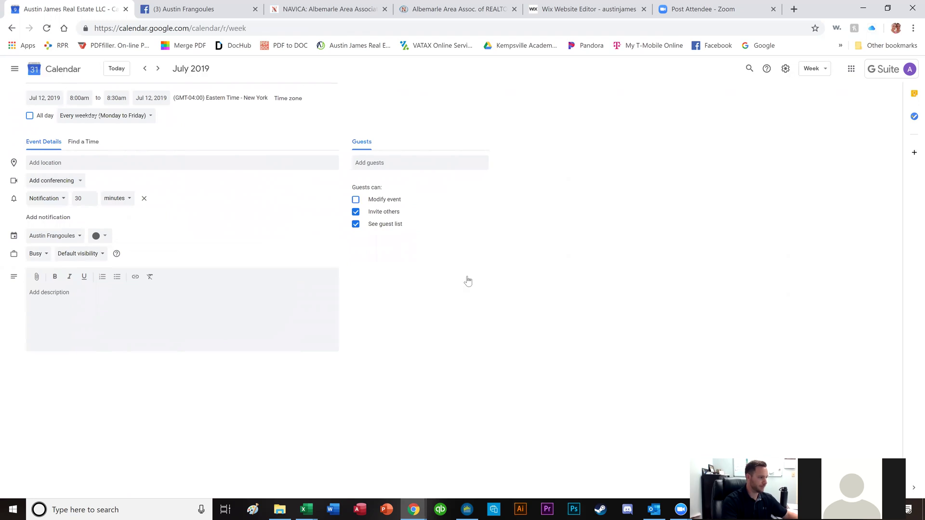
Review the availability and visibility settings of Friday's Office event in its edit form, and close it without changes
click(628, 232)
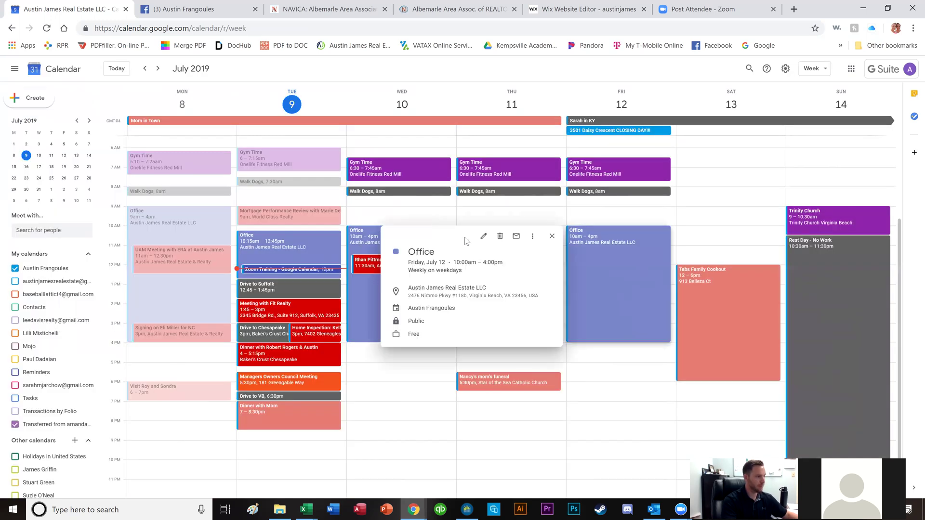
click(482, 237)
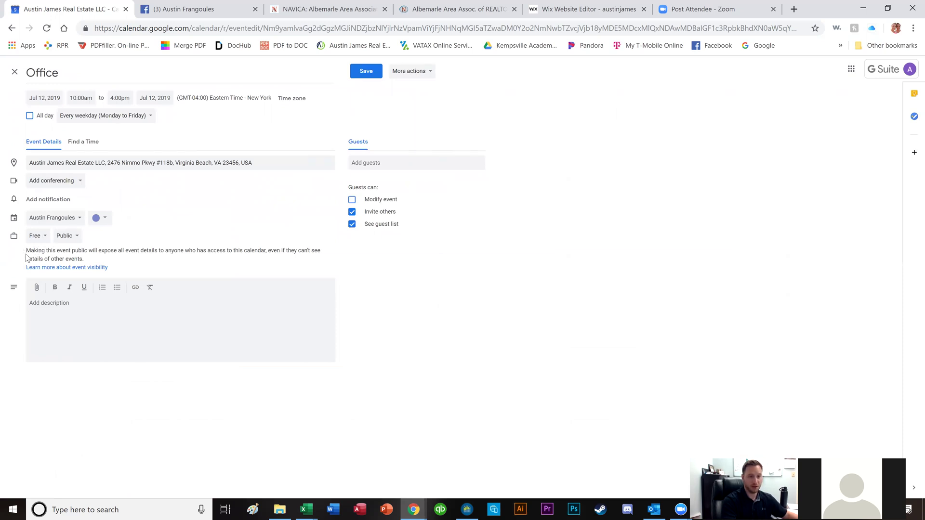
click(15, 73)
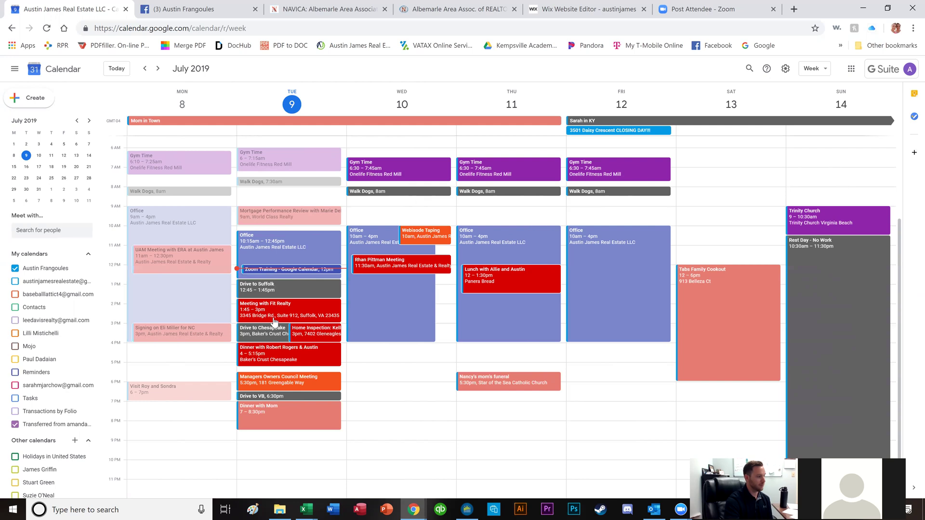
Open the location of Tuesday's Drive to Chesapeake event in Google Maps and get driving directions from Austin James Real Estate & Realty
click(273, 338)
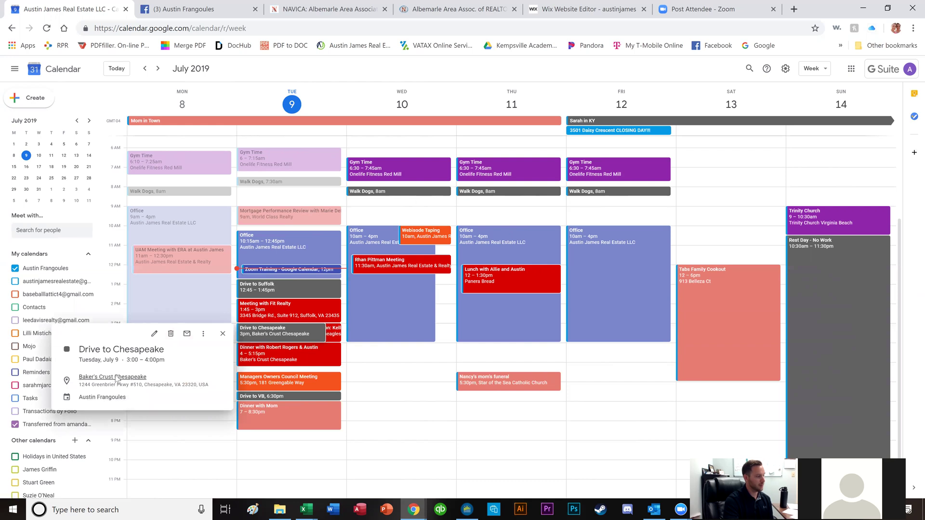
click(112, 378)
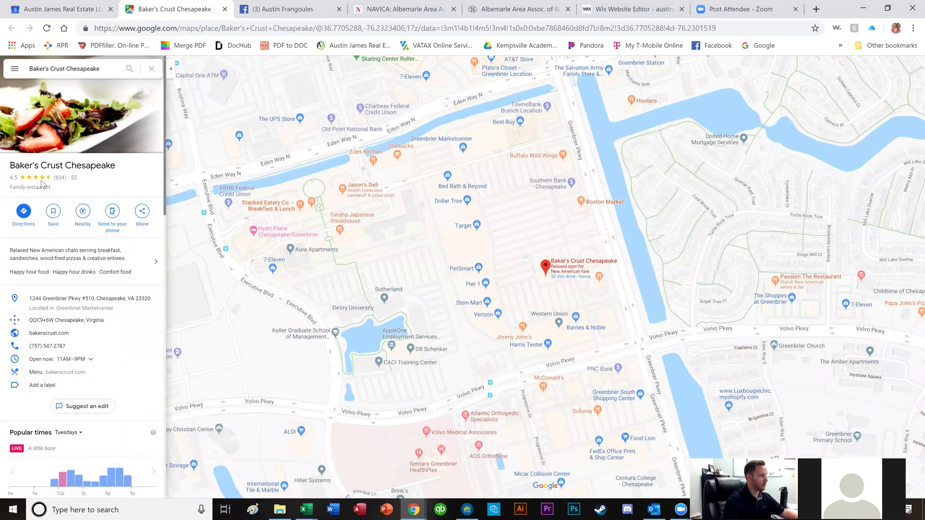
click(29, 217)
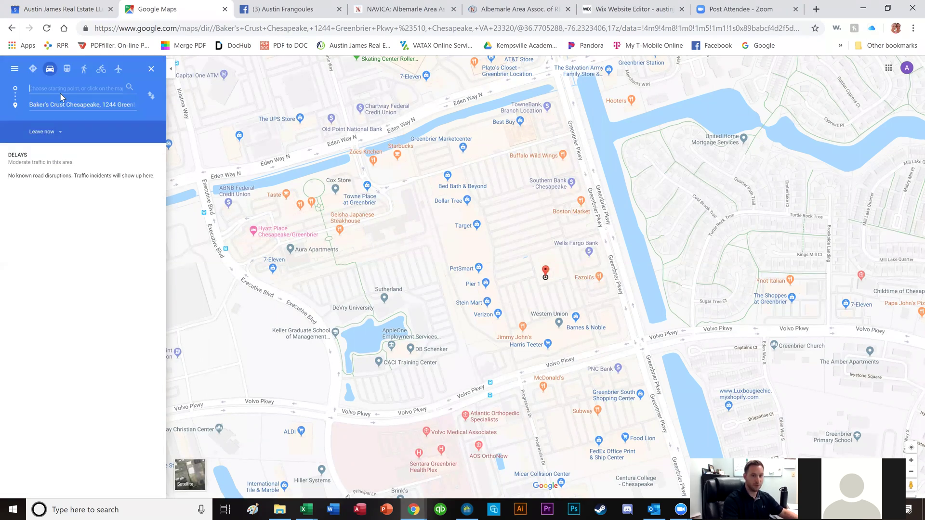
text(austin )
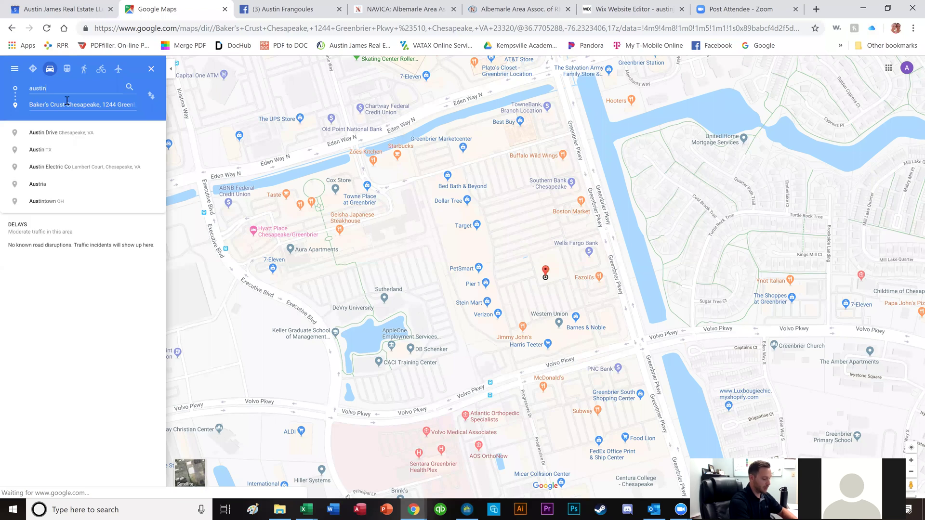
text(james)
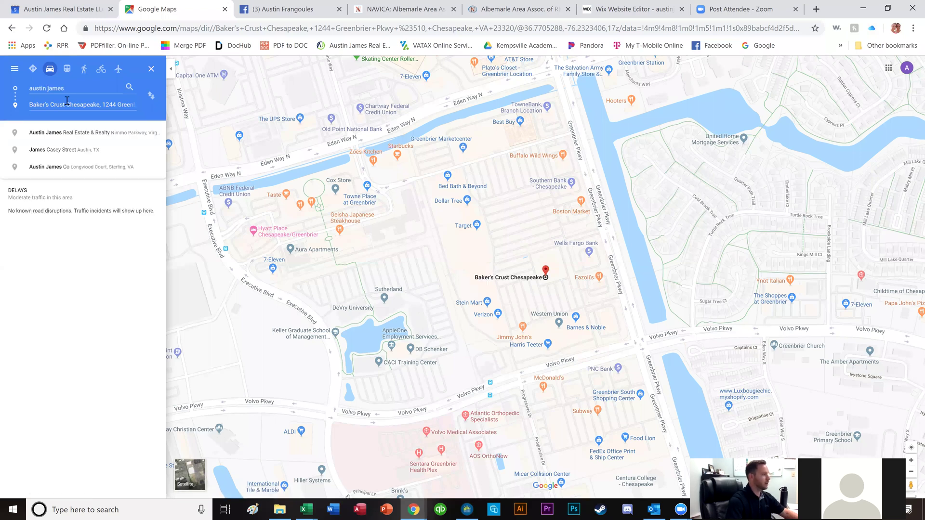
click(69, 133)
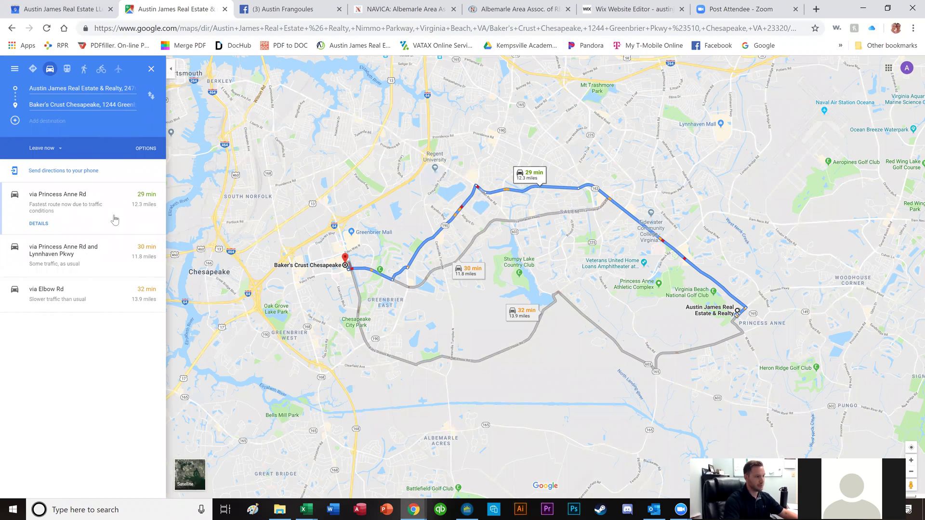
Examine the suggested driving routes to Baker's Crust Chesapeake, close the map and dismiss the Drive to Chesapeake event details
scroll(780, 327, up, 1)
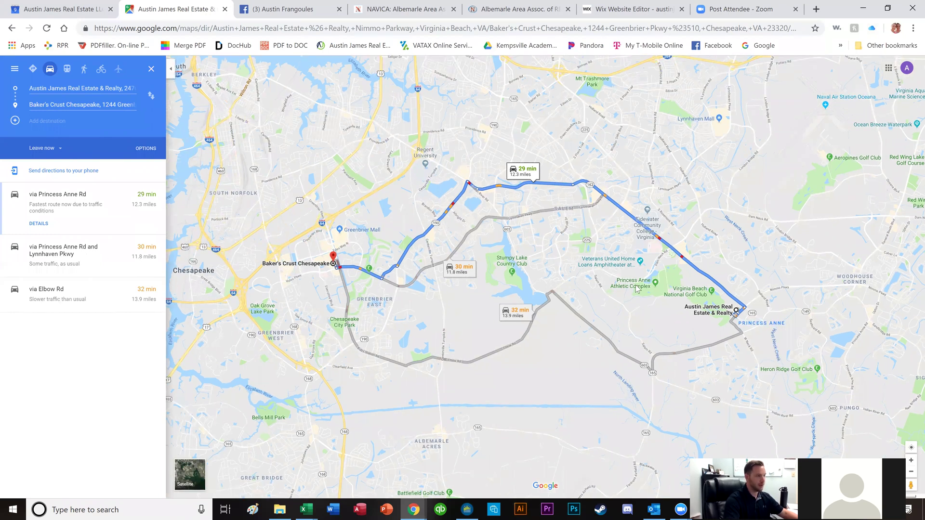
drag(296, 141, 410, 169)
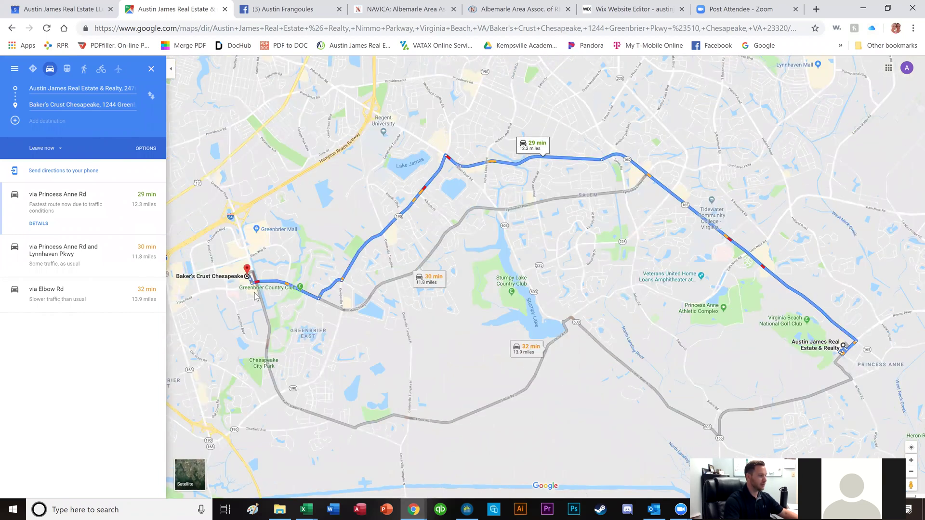
drag(399, 270, 365, 281)
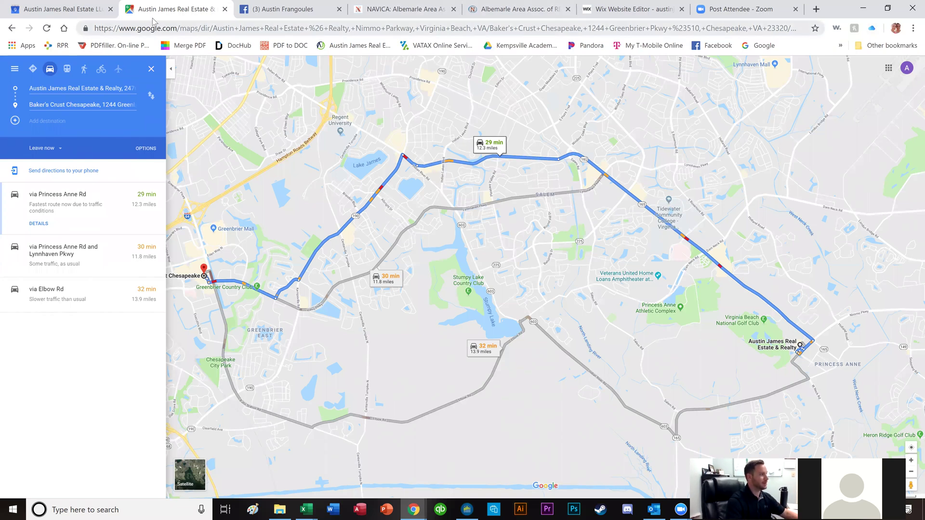
click(224, 9)
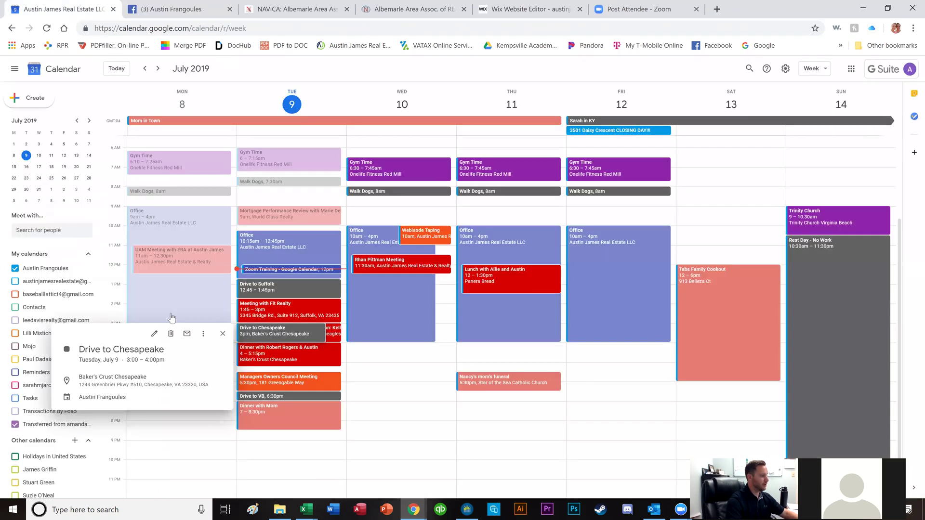
click(223, 334)
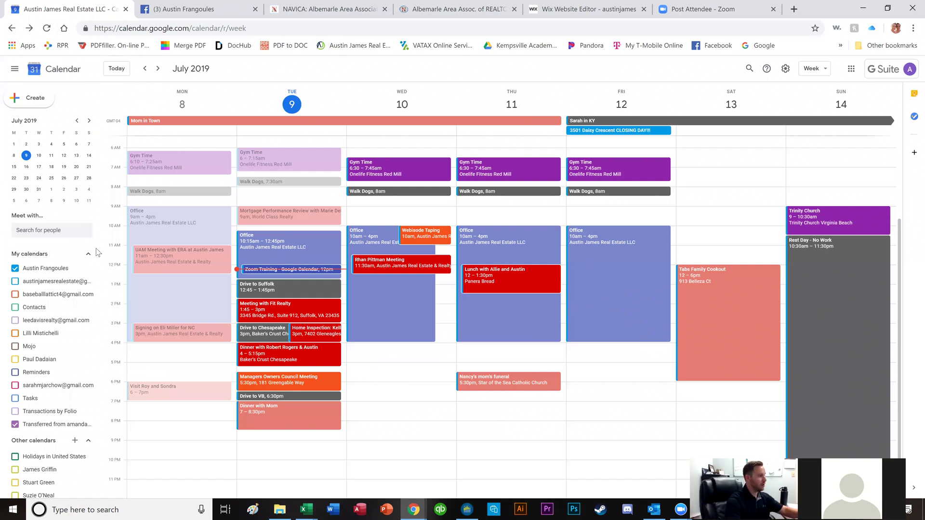
Open the account owner's calendar sharing settings and remove the first person listed below the owner from the people it is shared with
click(87, 268)
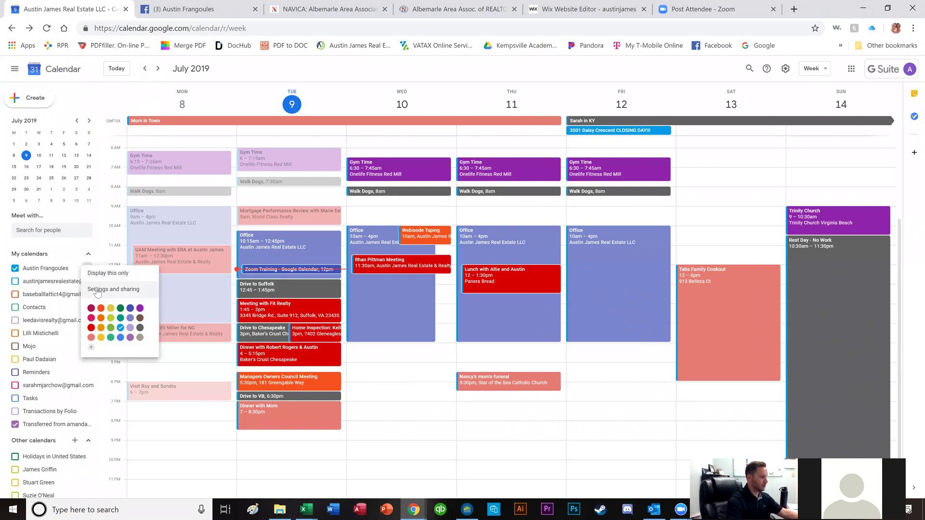
click(98, 291)
click(536, 231)
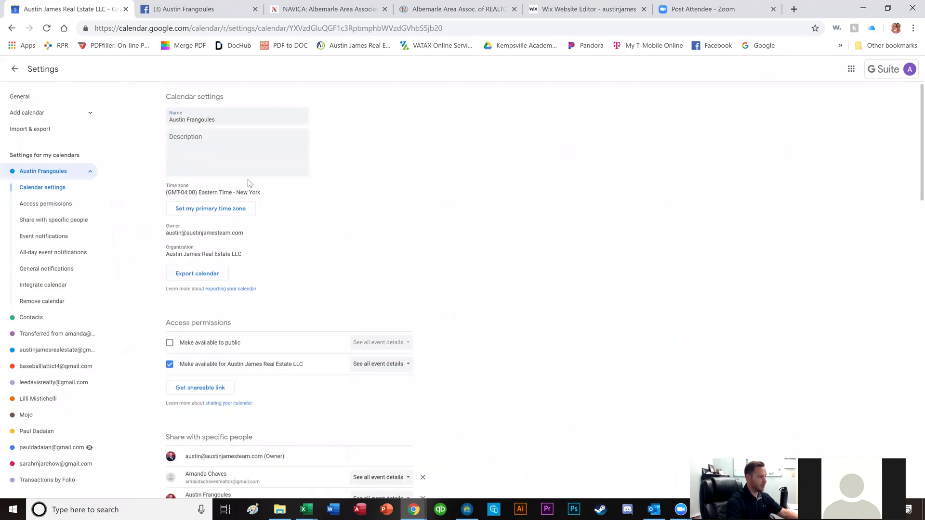
scroll(456, 254, down, 3)
scroll(506, 270, up, 1)
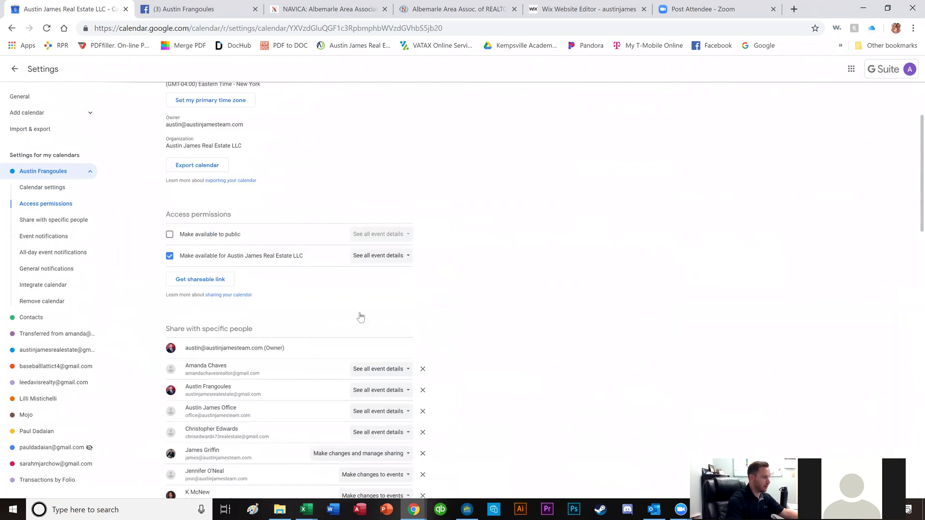
scroll(359, 312, down, 5)
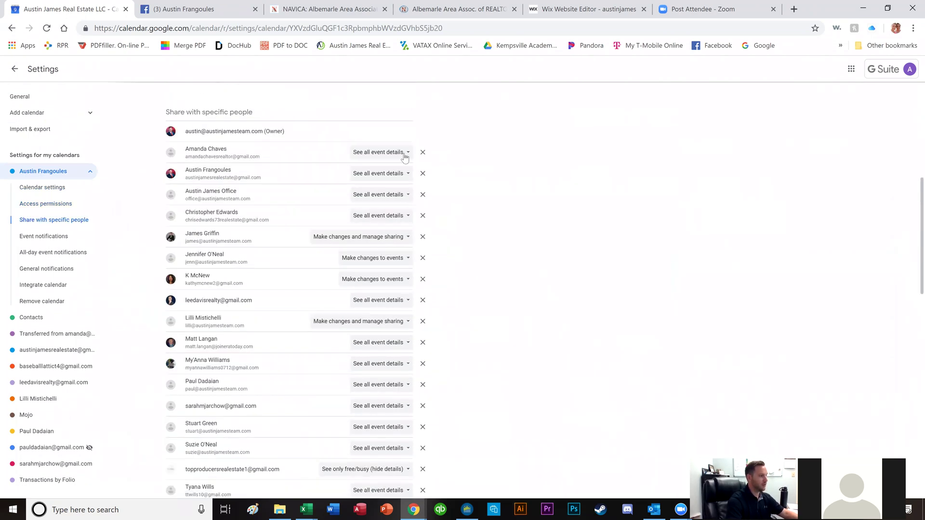
scroll(414, 159, down, 5)
scroll(457, 208, up, 5)
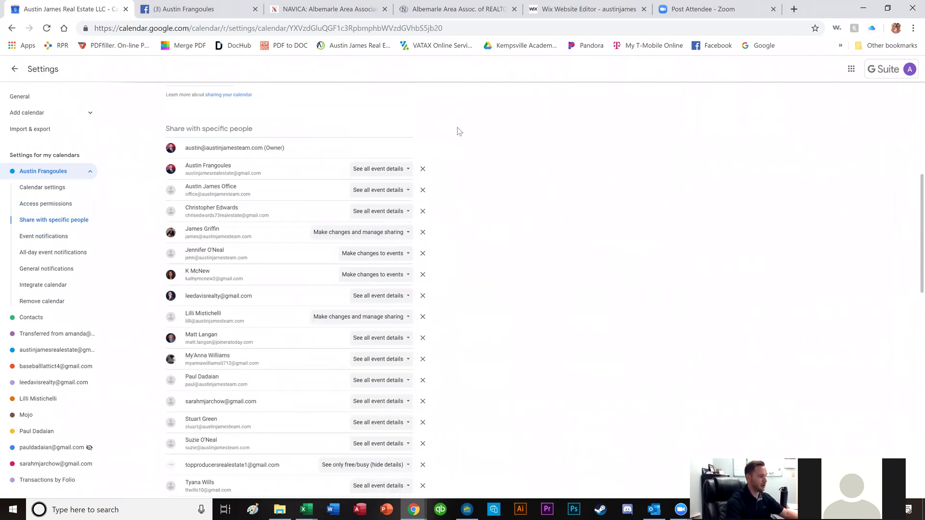
Review the calendar's remaining sharing, notification and integration settings, look at a colleague's calendar settings, and return to the week view
scroll(480, 332, down, 1)
scroll(484, 337, down, 3)
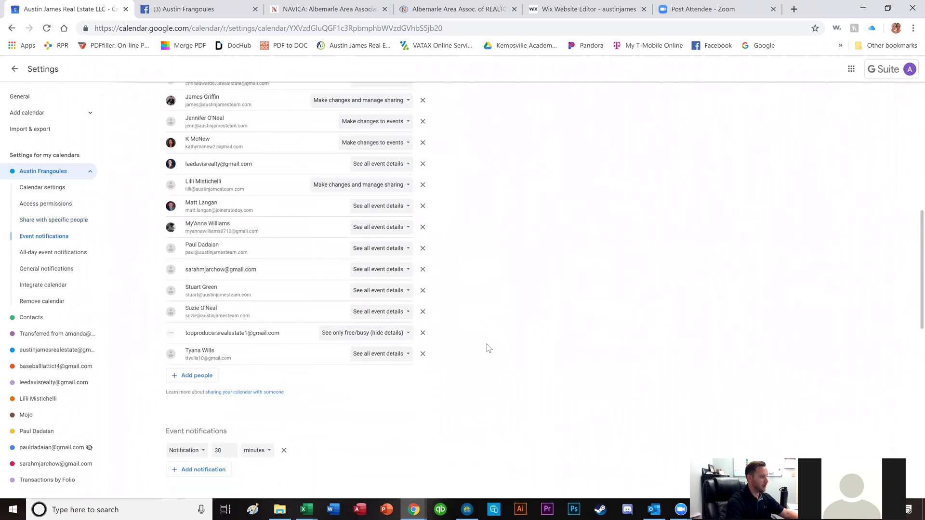
scroll(223, 325, down, 2)
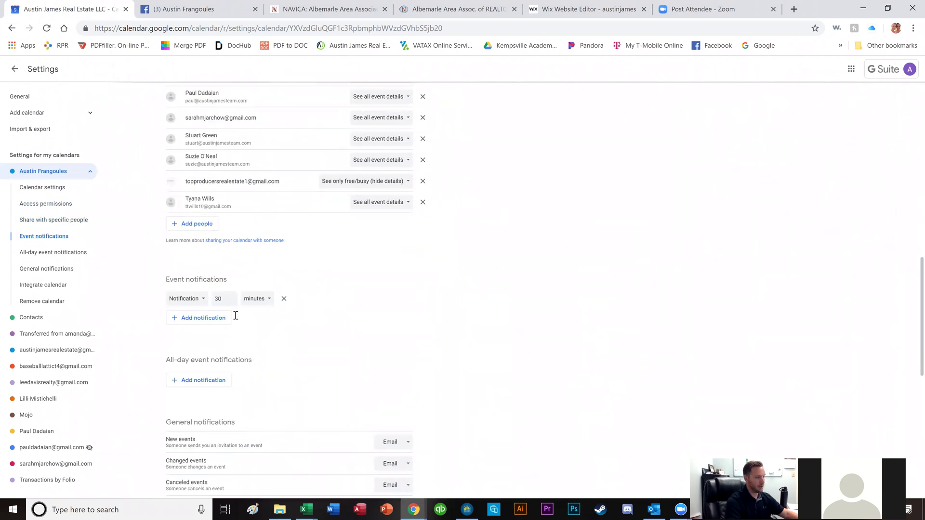
scroll(262, 305, down, 3)
scroll(363, 315, down, 4)
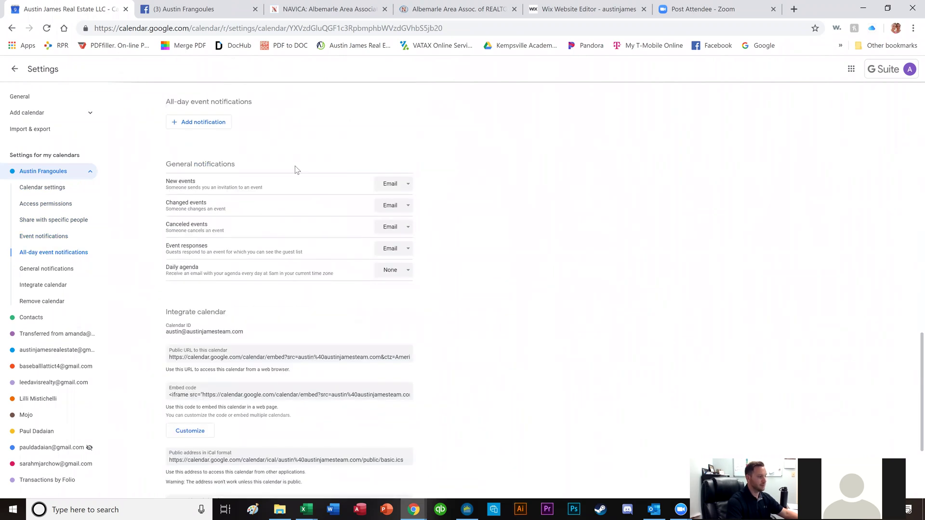
scroll(403, 315, down, 1)
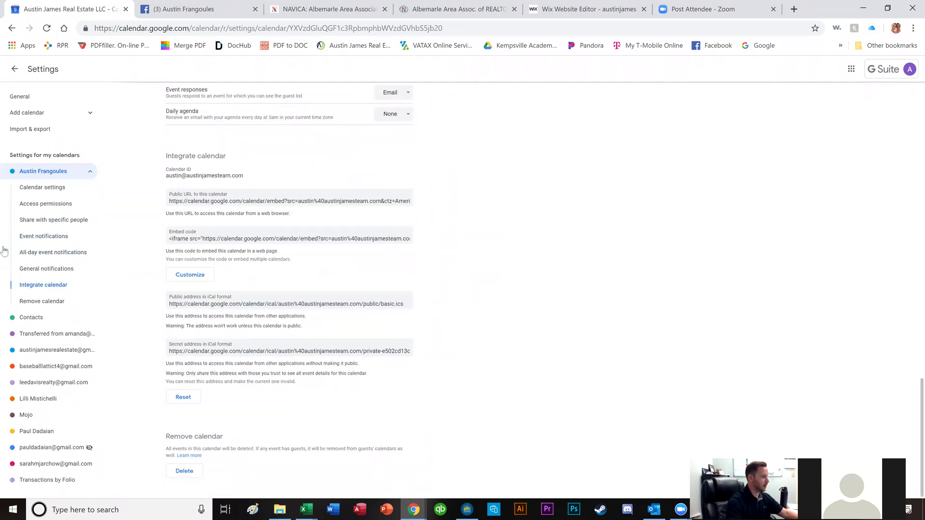
click(62, 432)
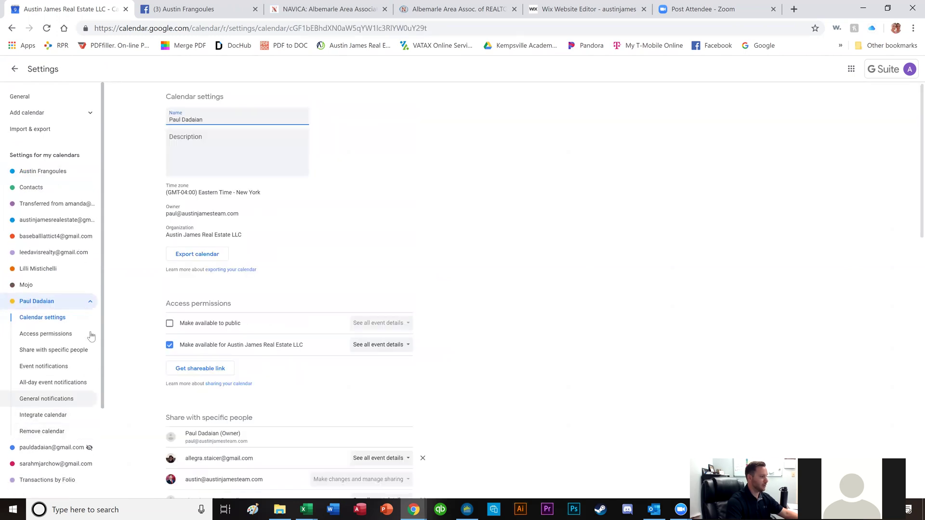
click(15, 69)
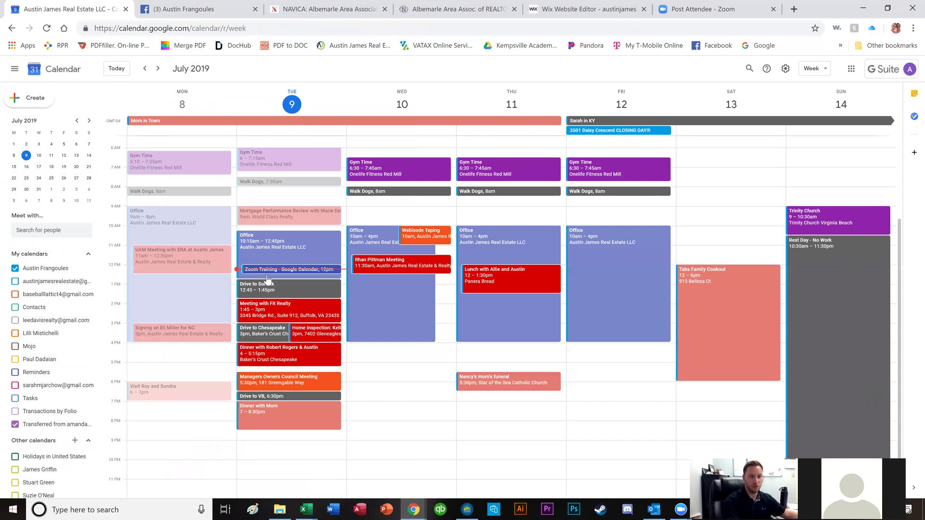